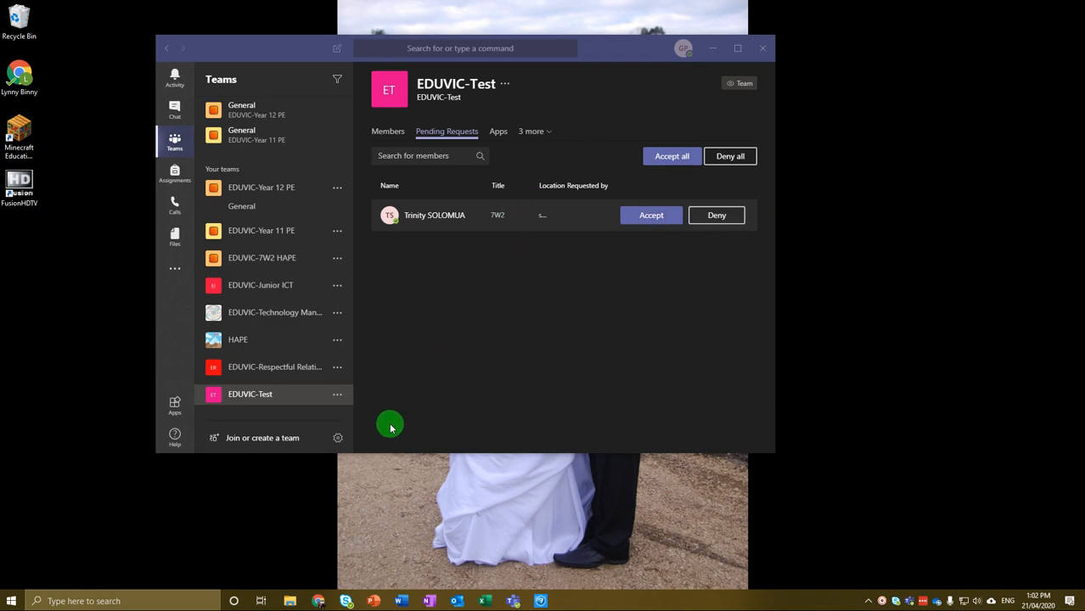
# - Create a new team of type Class named 7W2-AVID, leaving the description empty
pyautogui.click(323, 441)
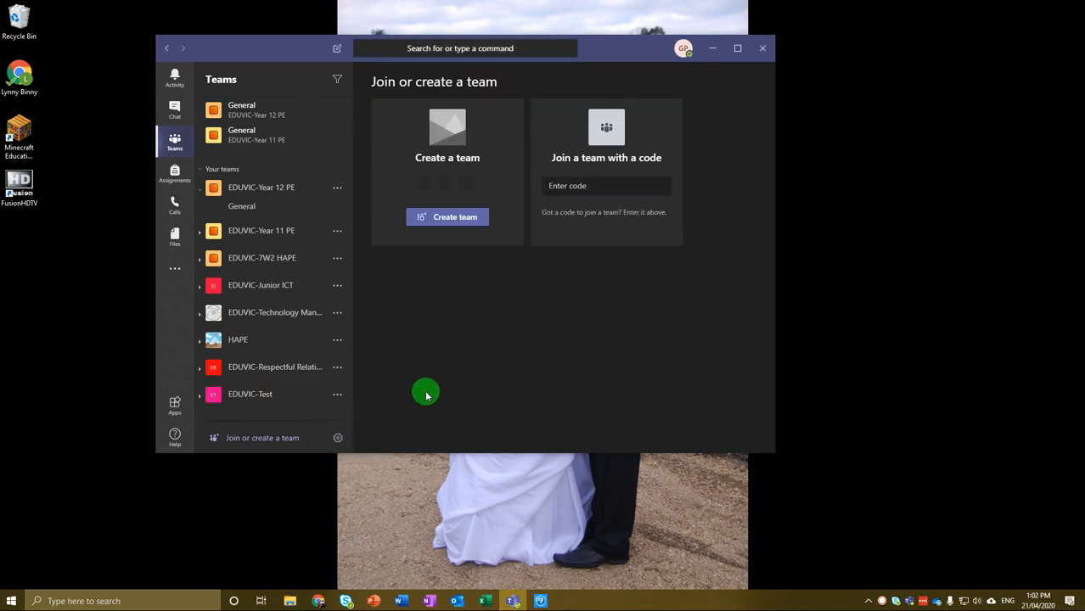
pyautogui.click(453, 221)
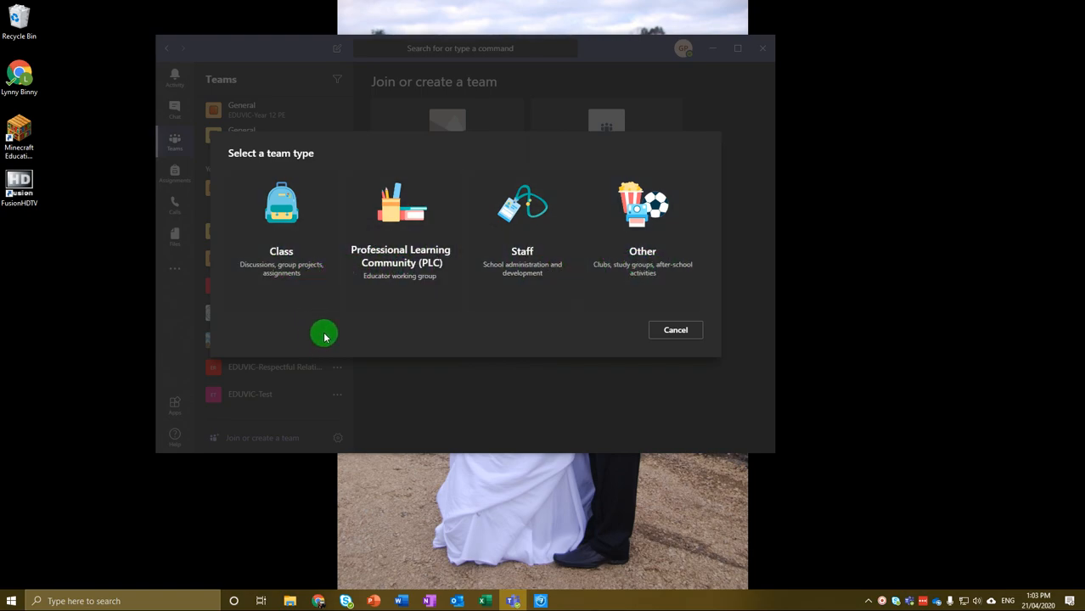
pyautogui.click(293, 226)
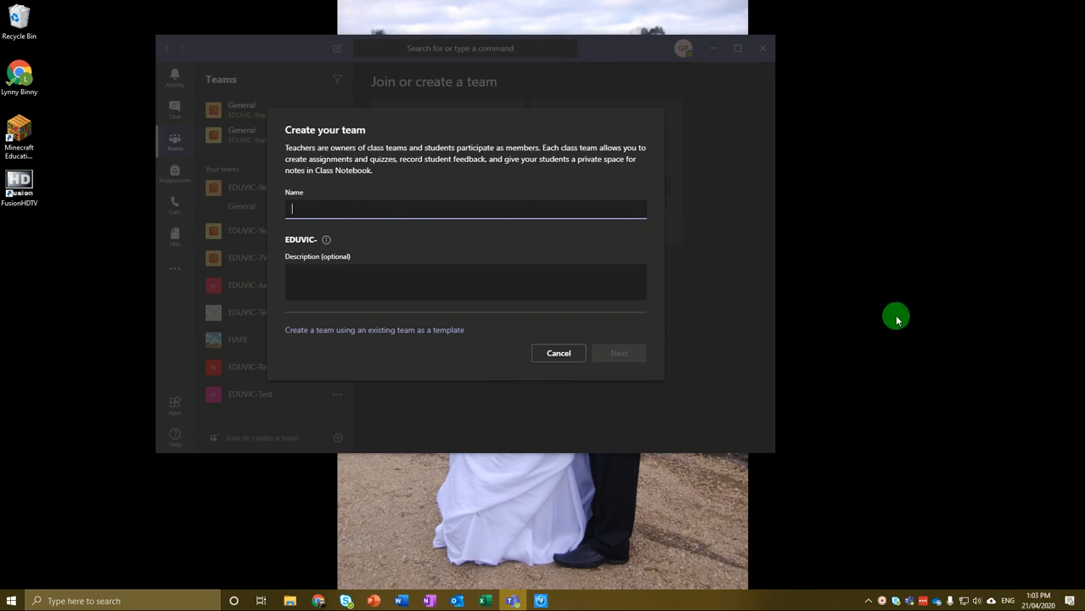
pyautogui.click(457, 602)
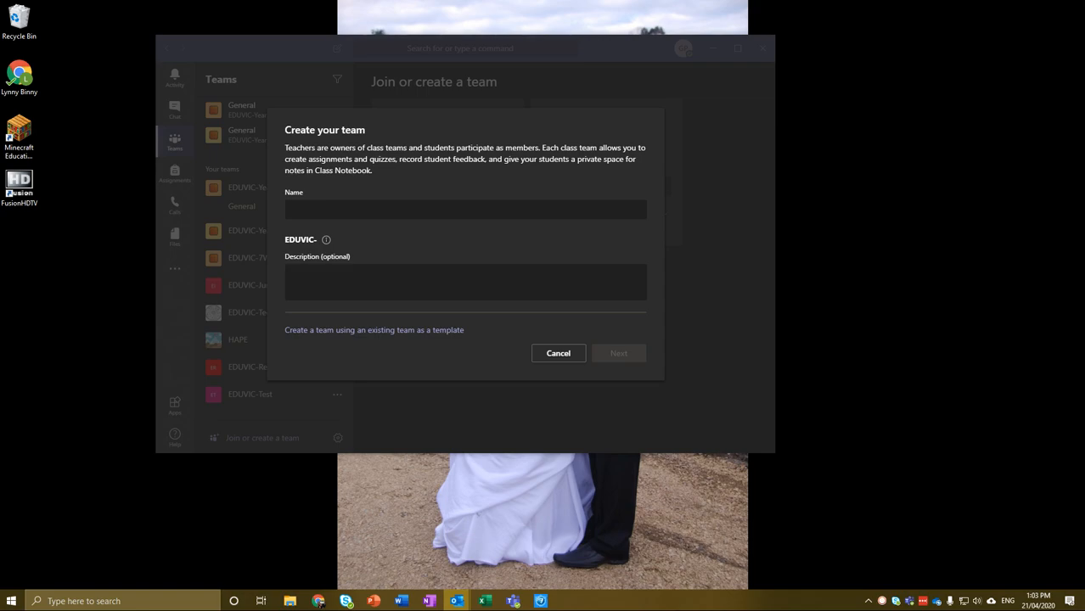
pyautogui.click(309, 206)
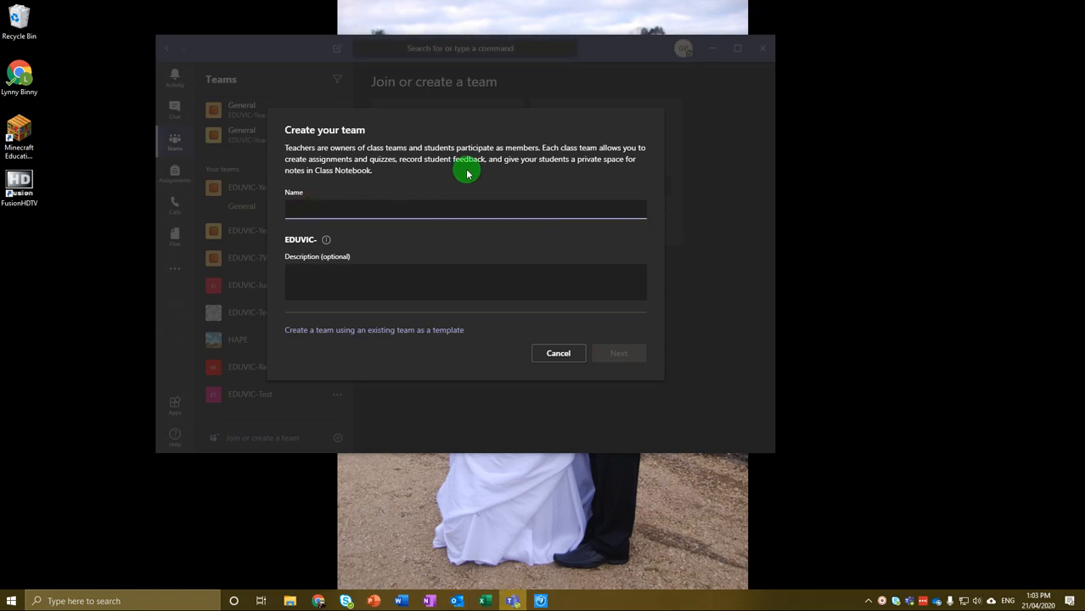
pyautogui.write('7W2-AVID')
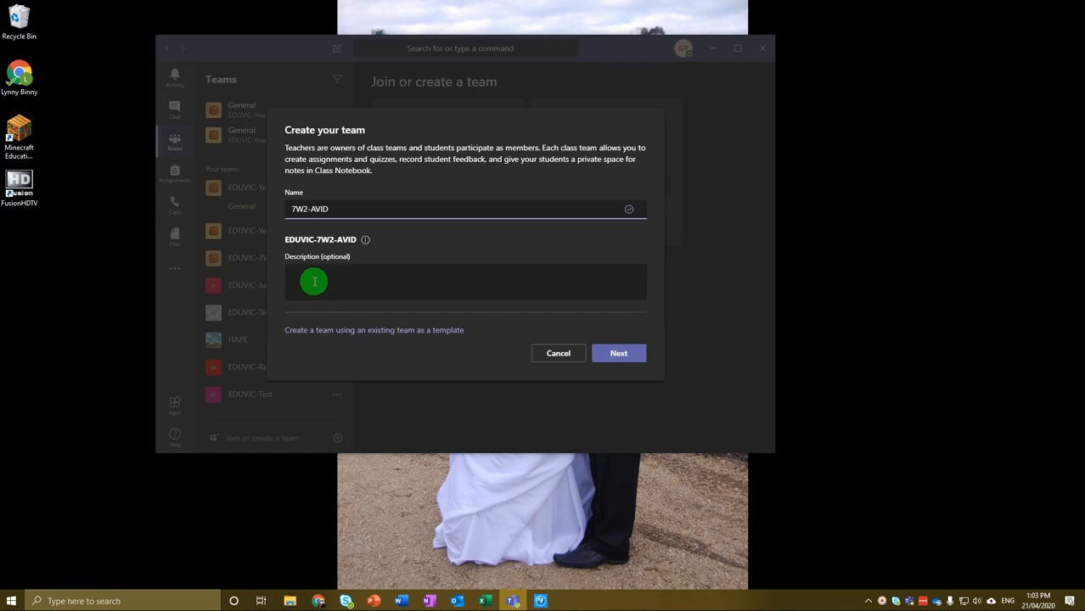
pyautogui.click(625, 359)
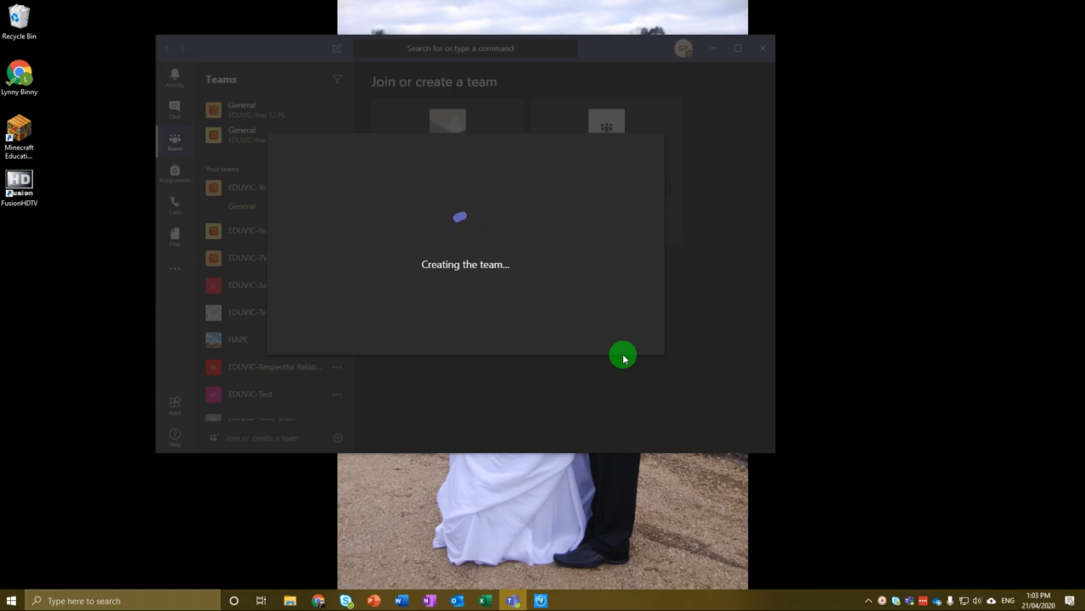
# - Add the teacher aide with the surname starting "schwa" to the new team as a teacher, leaving out students
pyautogui.click(344, 188)
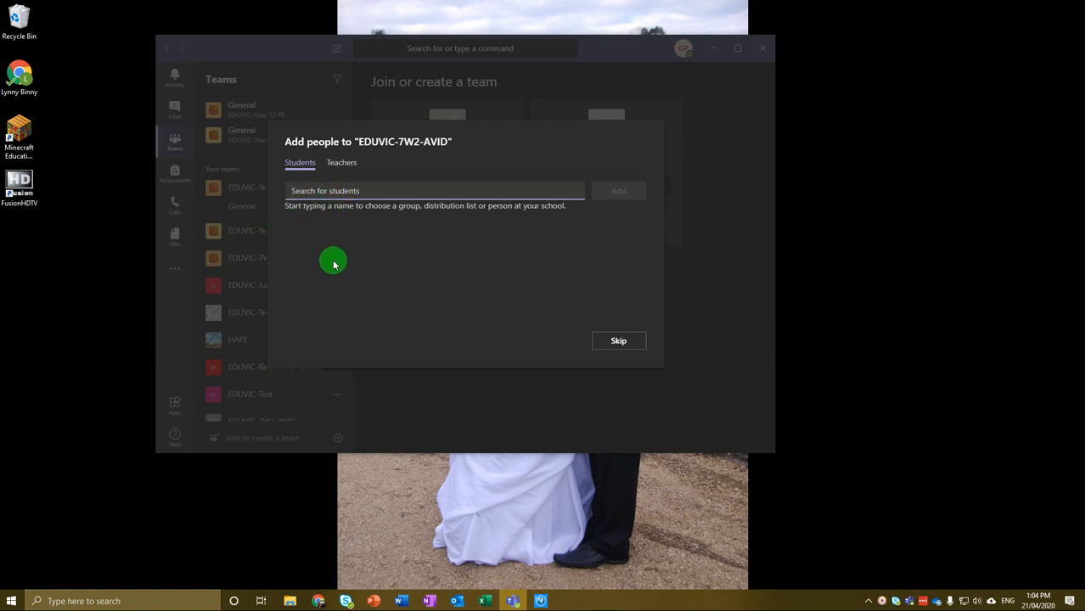
pyautogui.click(342, 164)
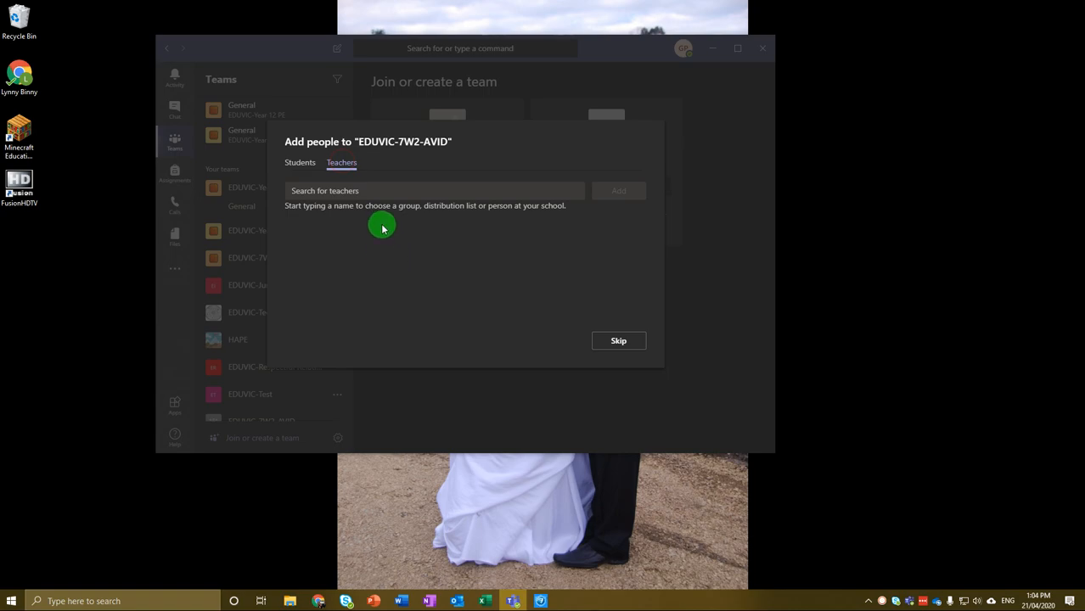
pyautogui.click(367, 188)
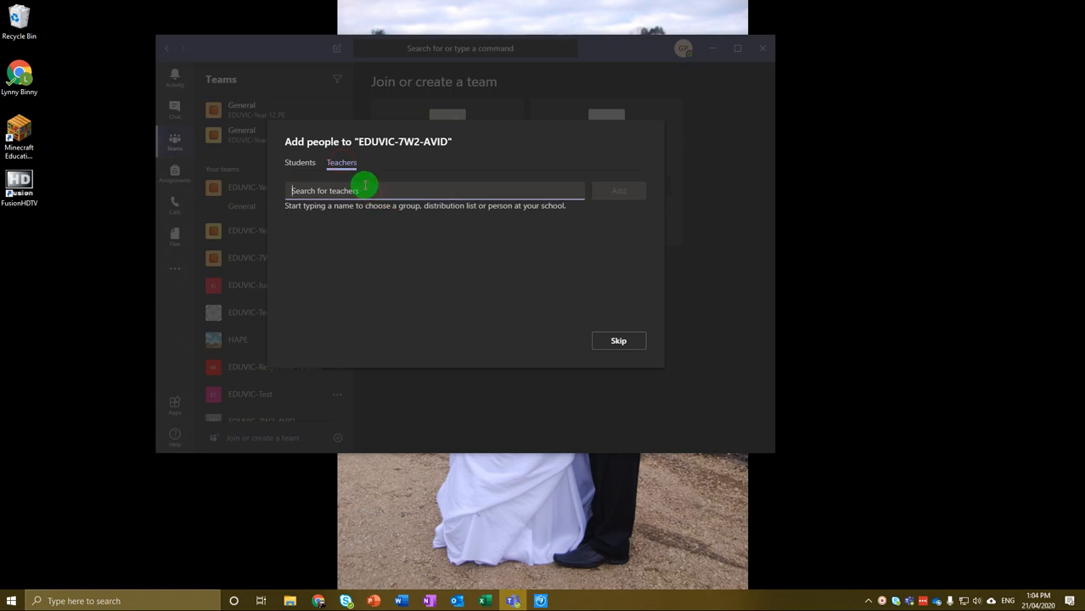
pyautogui.write('schwa')
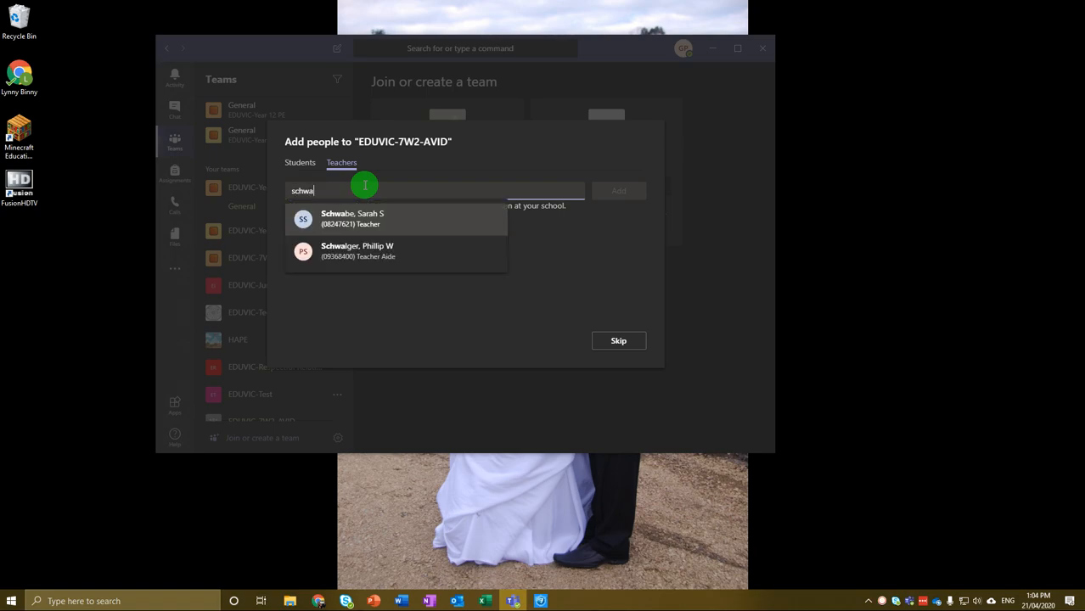
pyautogui.click(375, 247)
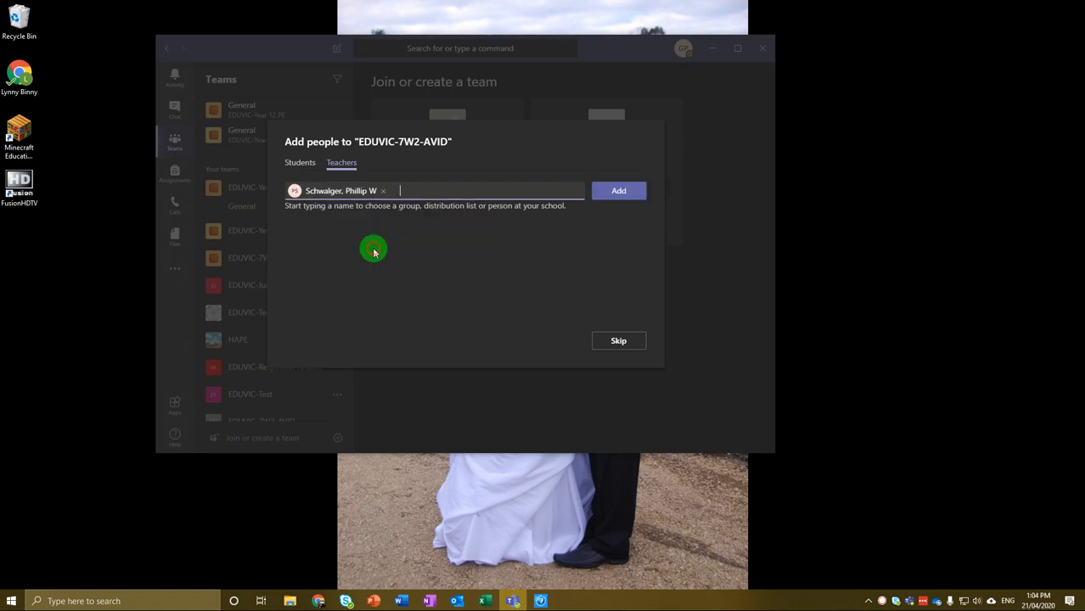
pyautogui.click(620, 193)
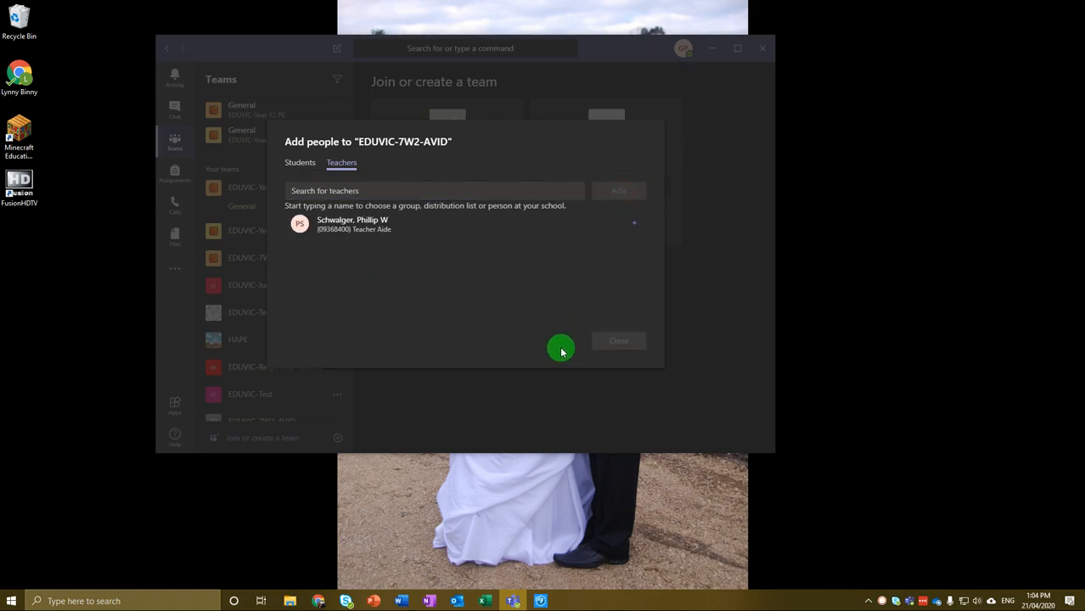
pyautogui.click(623, 340)
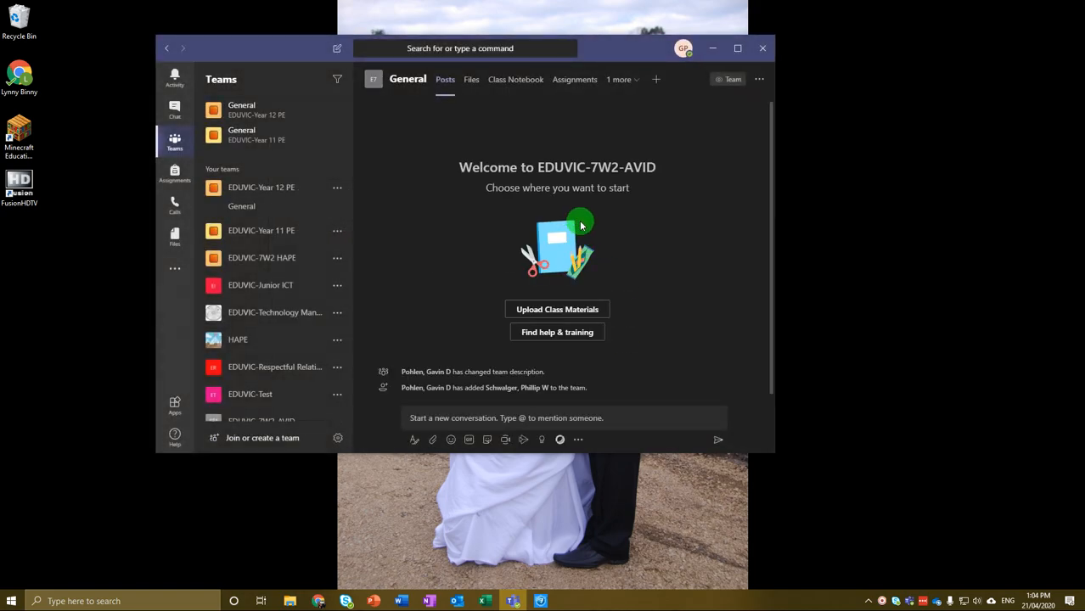
# - Open the management page of the EDUVIC-7W2-AVID team and check which roles its owners can be given
pyautogui.scroll(-2, 321, 365)
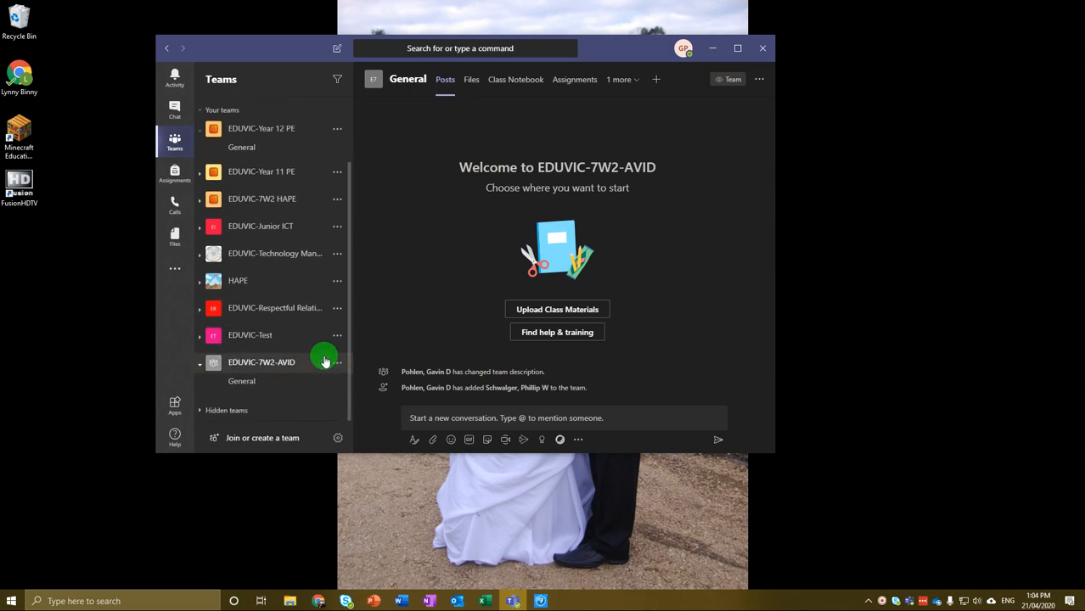
pyautogui.click(338, 363)
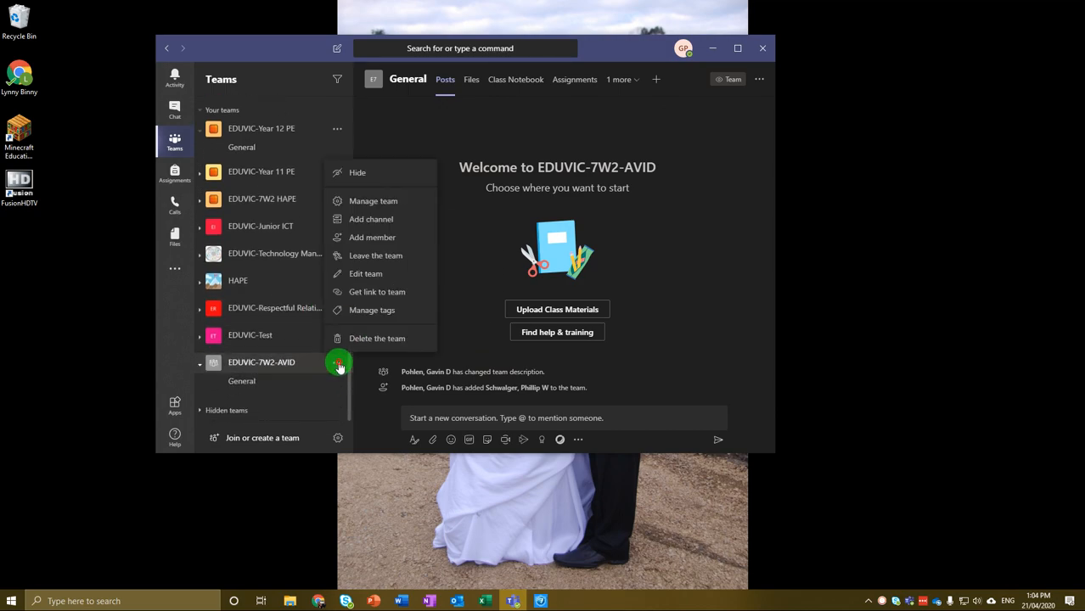
pyautogui.click(378, 203)
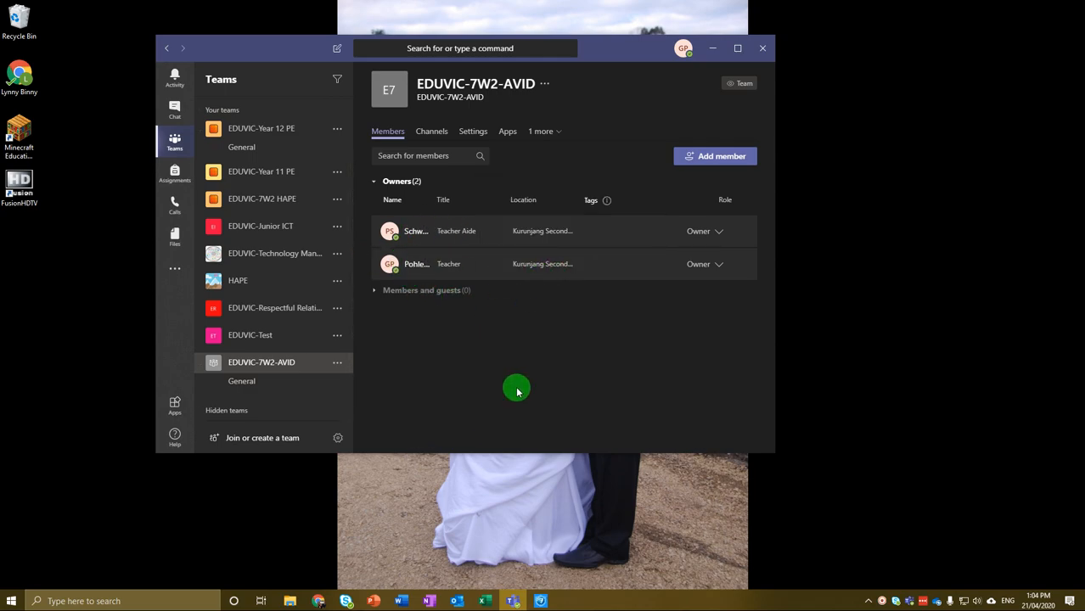
pyautogui.click(716, 264)
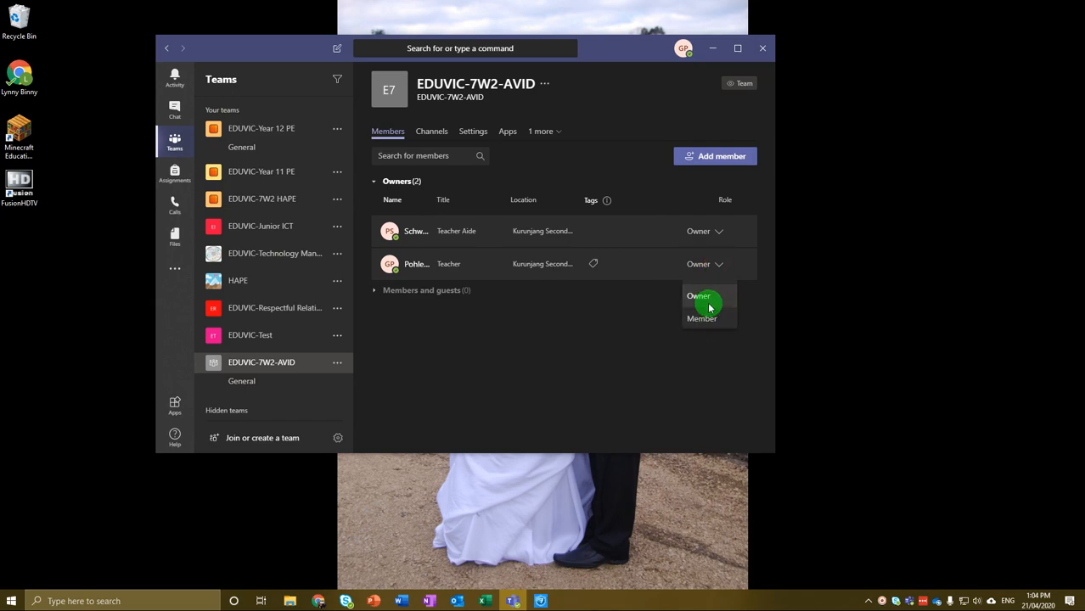
pyautogui.click(582, 347)
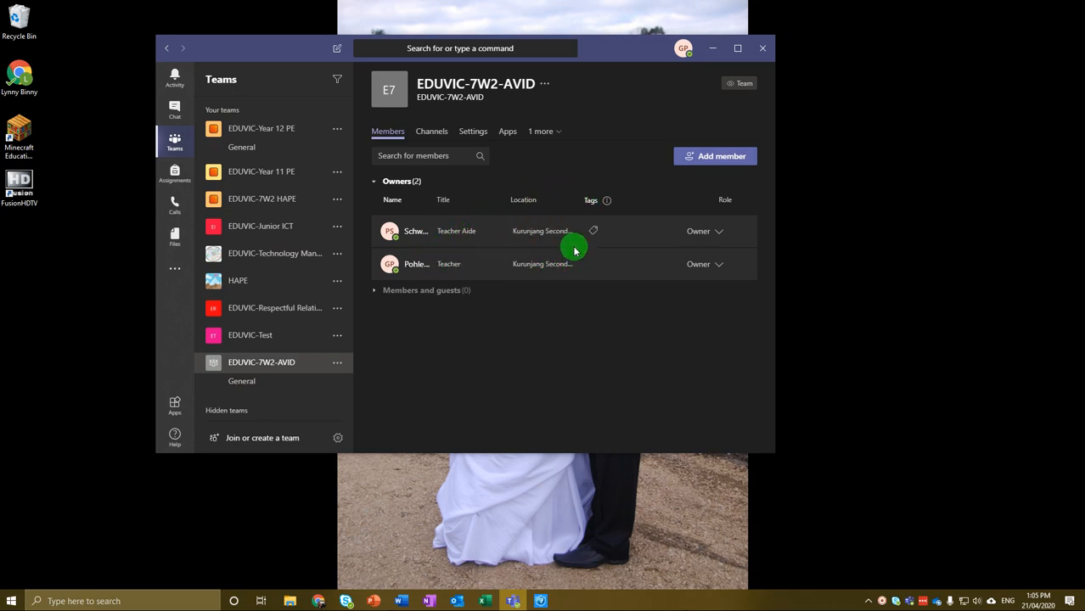
# - Copy the link to the EDUVIC-7W2-AVID team and switch to the Compass home page in Chrome
pyautogui.click(341, 367)
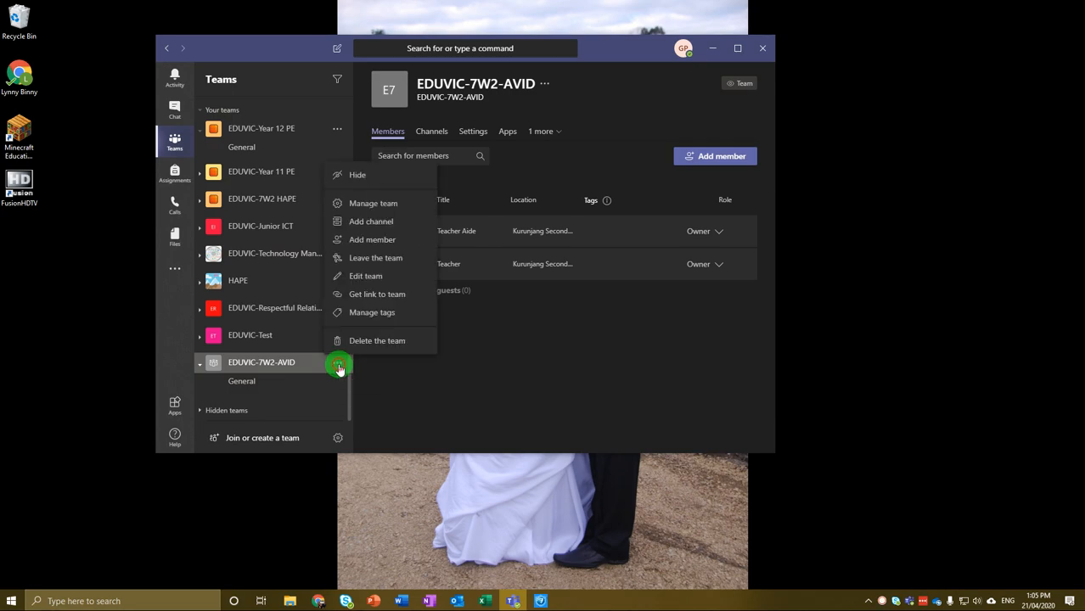
pyautogui.click(405, 301)
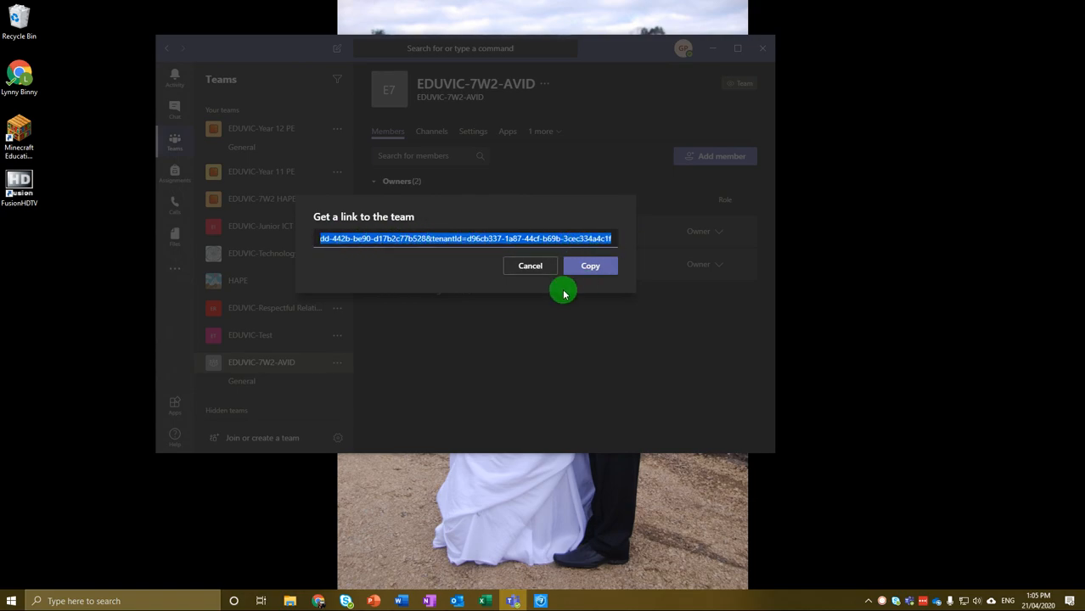
pyautogui.click(589, 267)
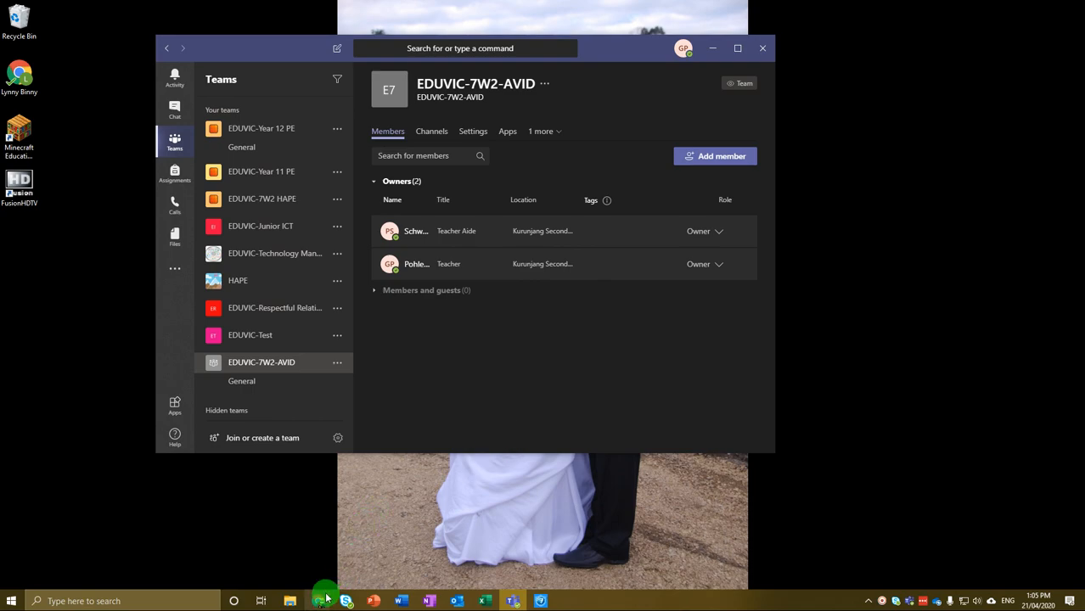
pyautogui.moveTo(323, 603)
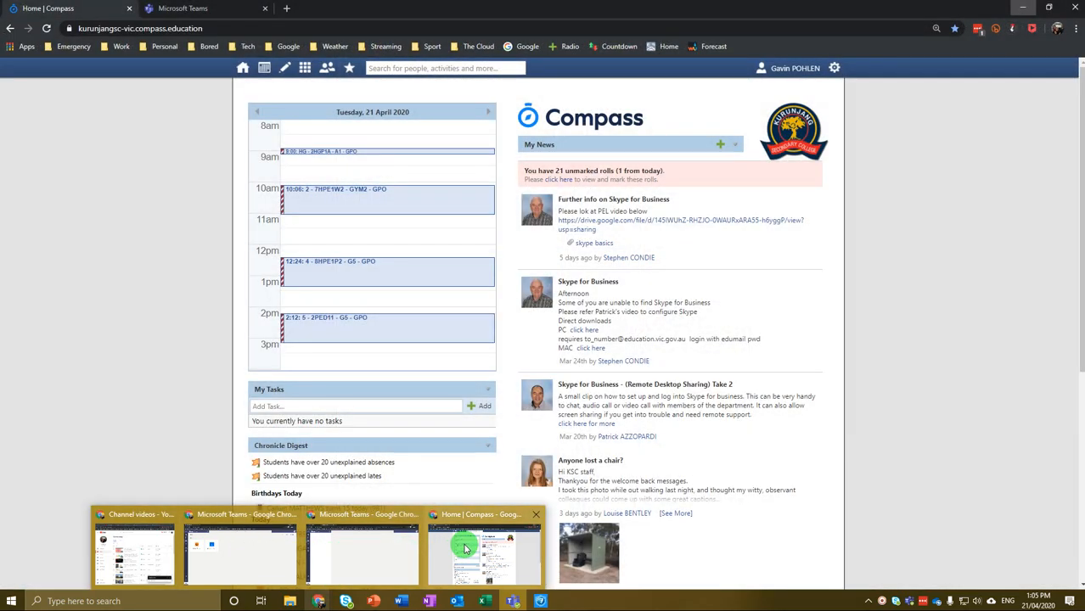
pyautogui.click(465, 550)
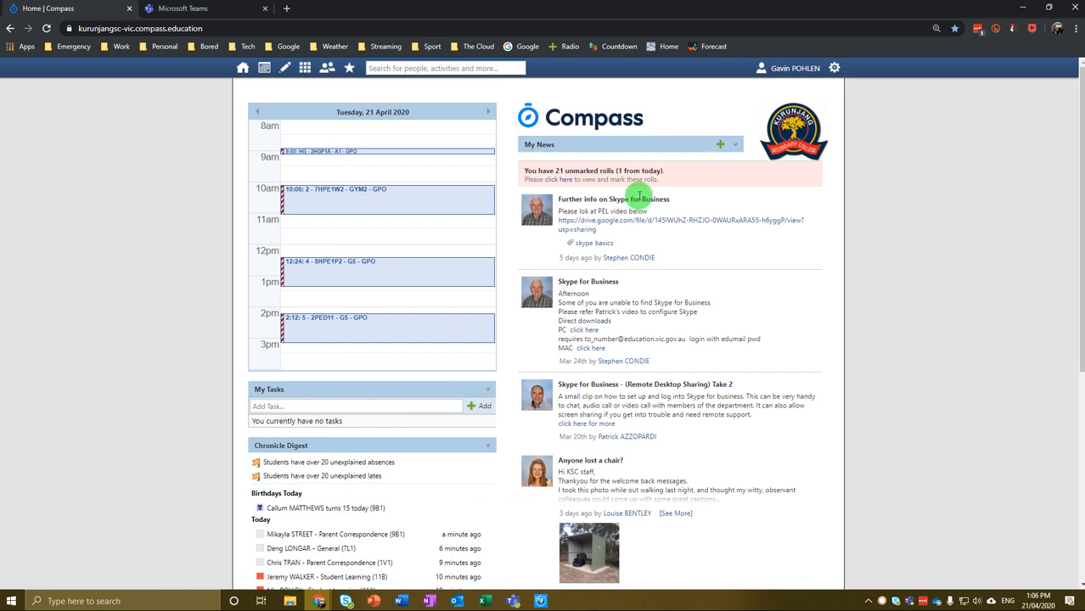
pyautogui.click(832, 69)
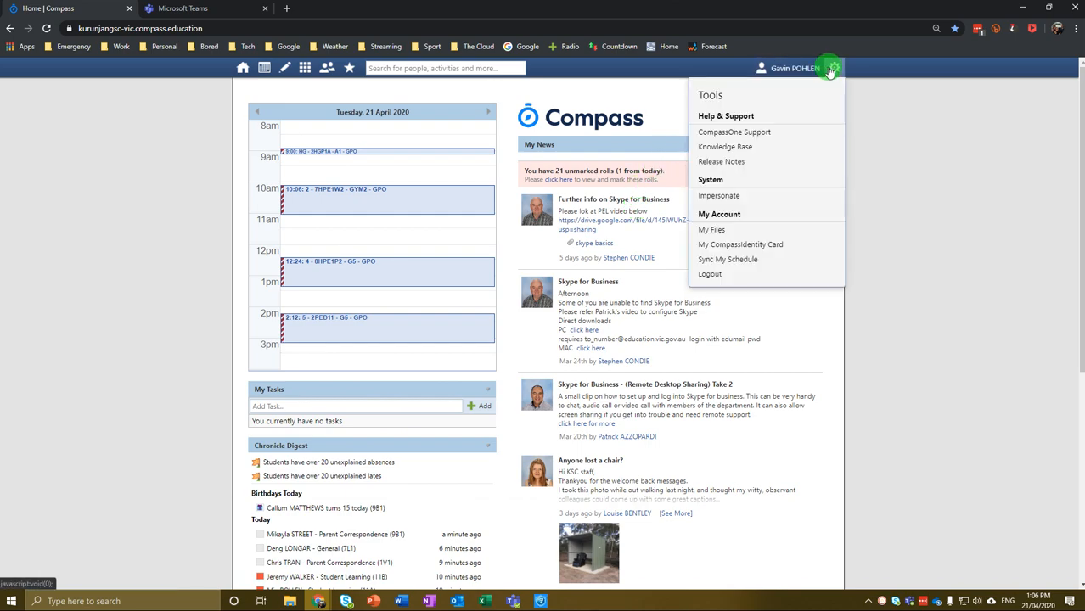
pyautogui.click(797, 198)
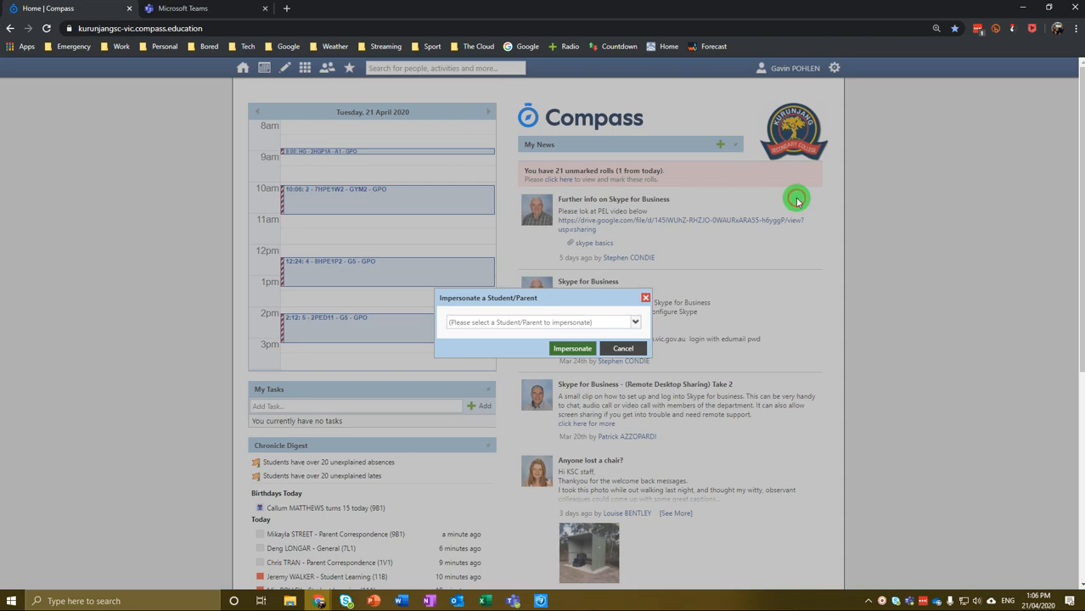
pyautogui.click(599, 322)
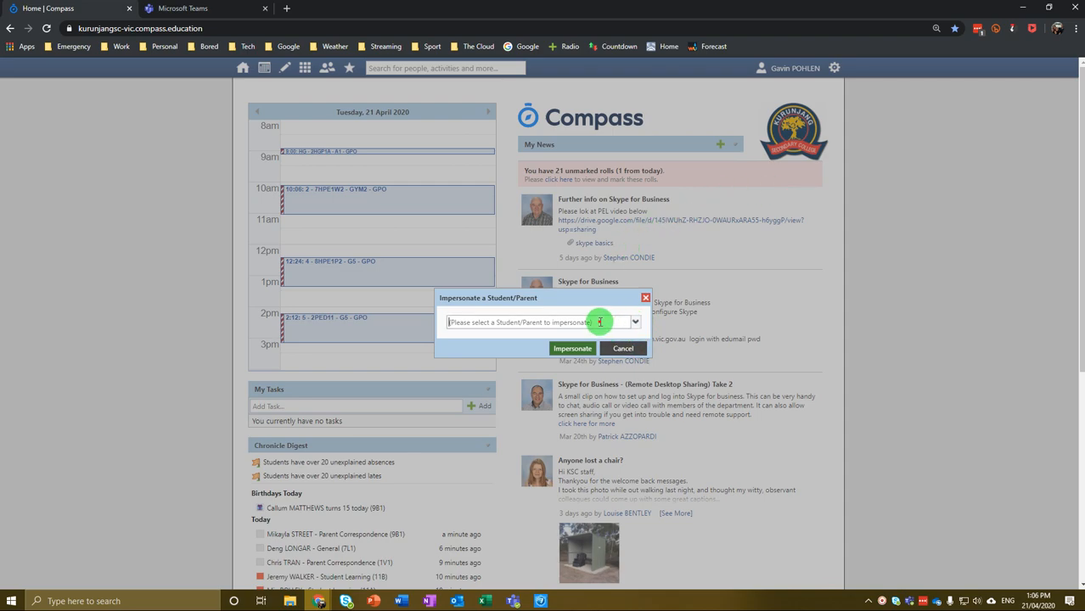
pyautogui.write('schwa')
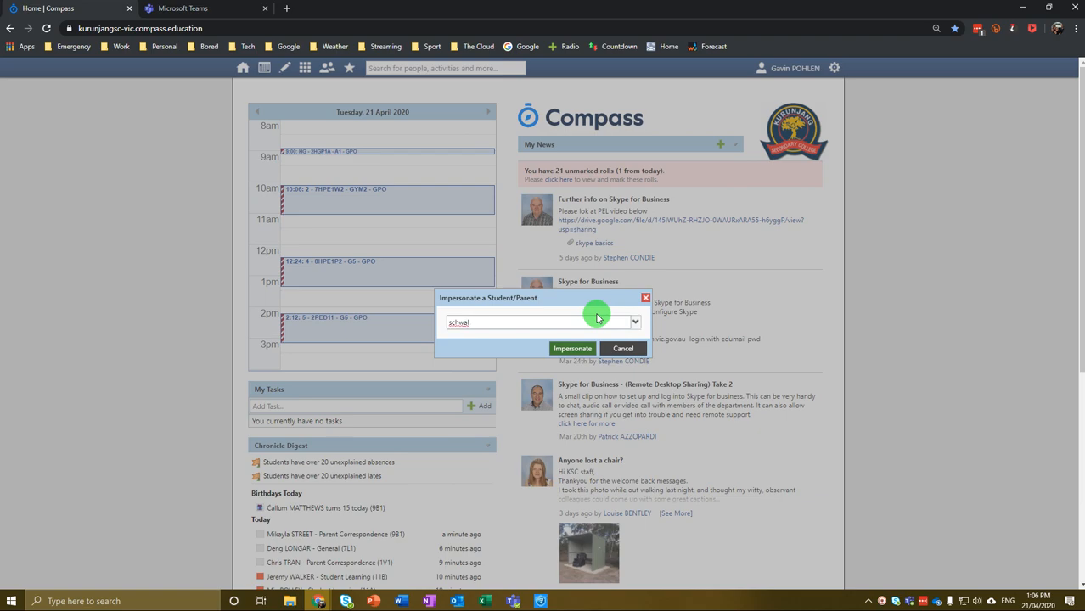
pyautogui.press('BackSpace')
pyautogui.press('BackSpace')
pyautogui.press('BackSpace')
pyautogui.press('BackSpace')
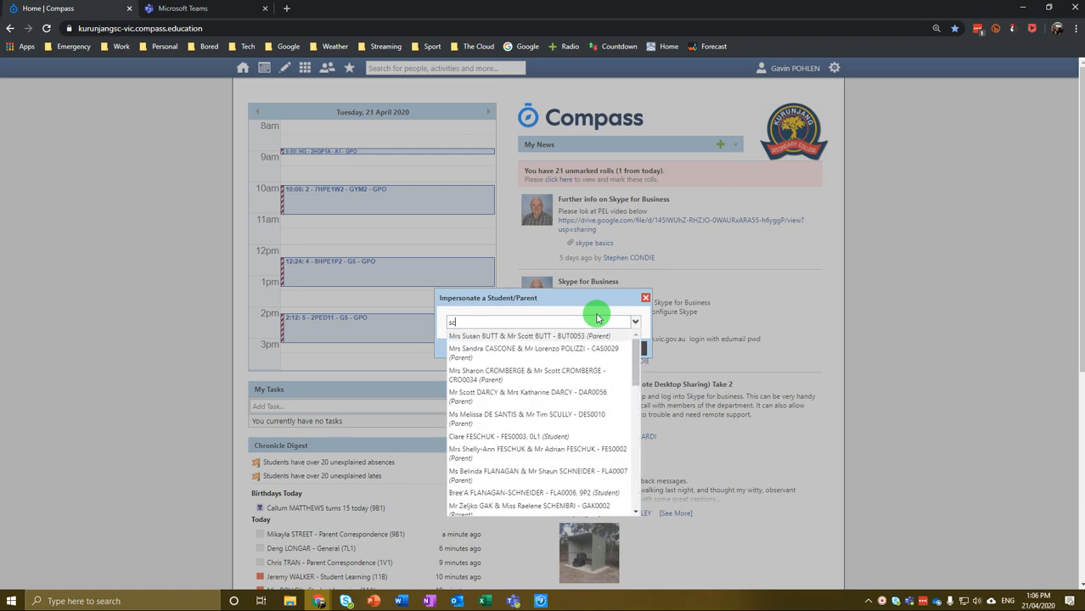
pyautogui.click(613, 298)
pyautogui.click(635, 351)
# - Search Compass for the teacher just added to the team and open their staff page
pyautogui.click(437, 71)
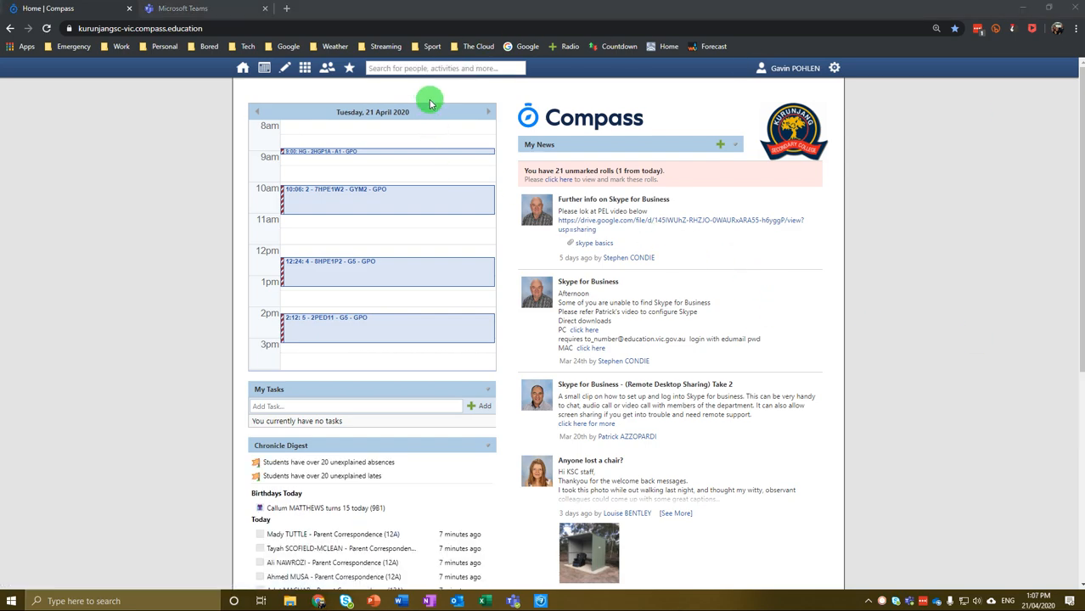
pyautogui.click(399, 69)
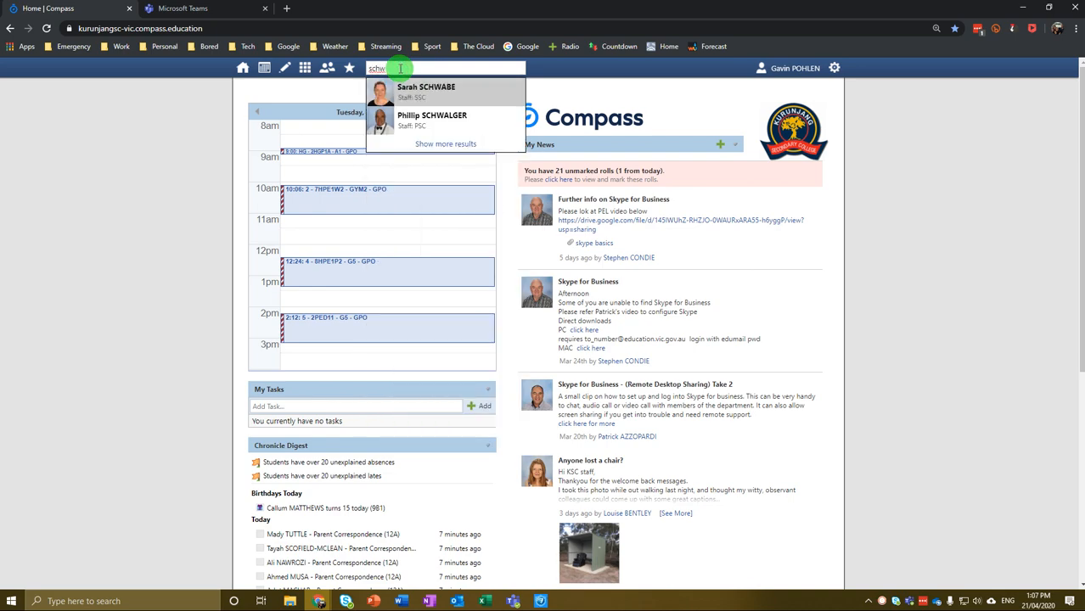
pyautogui.click(409, 116)
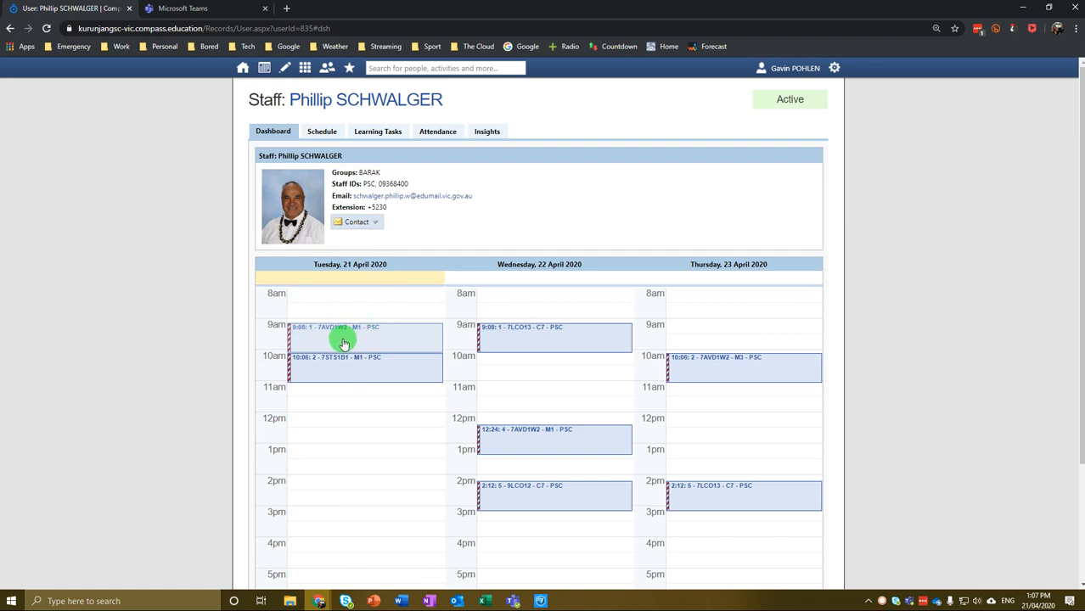
# - Open the Tuesday 9:08 session of class 7AVD1W2 from the teacher's schedule and go to its Class News Feed
pyautogui.click(334, 341)
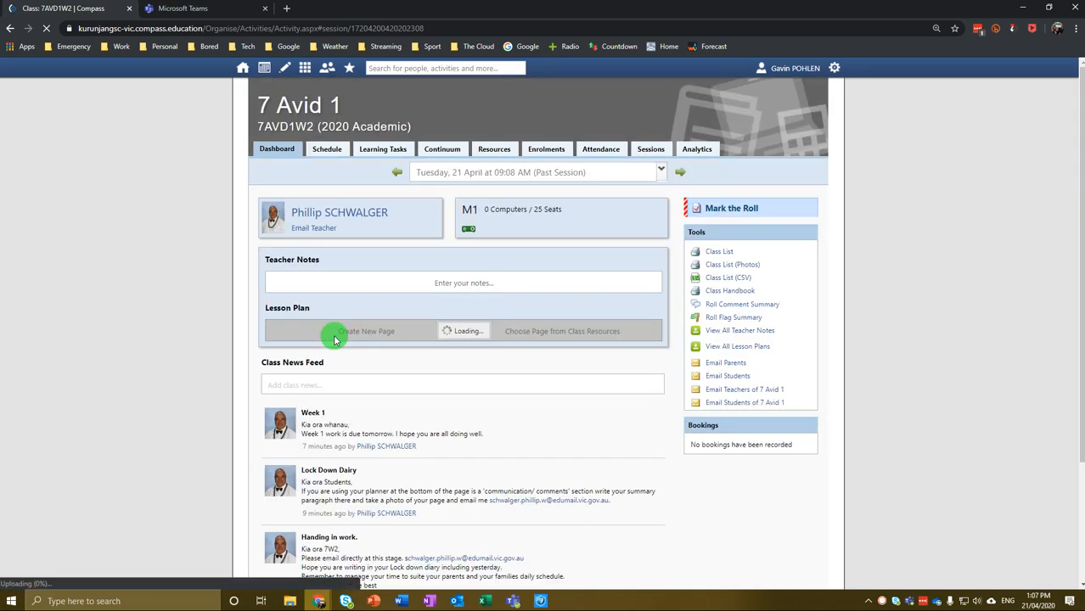
pyautogui.scroll(-2, 335, 340)
pyautogui.scroll(-10, 316, 339)
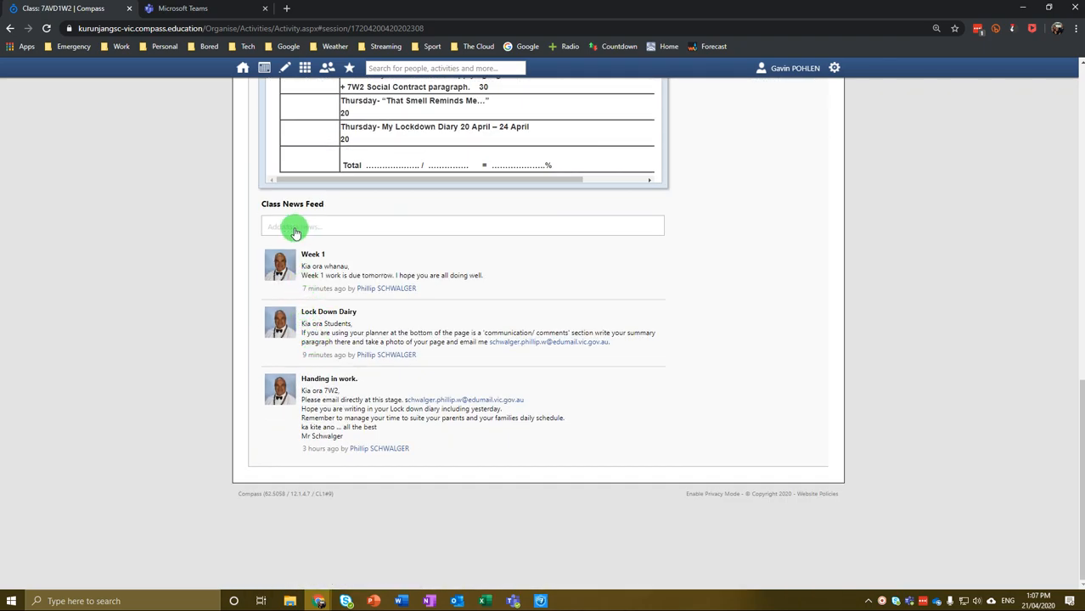
# - Draft news titled "Please join my Team!!" saying "Can you please follow this link to join the 7W2 AVID Microsoft Teams Team!!!" plus the team link
pyautogui.click(295, 230)
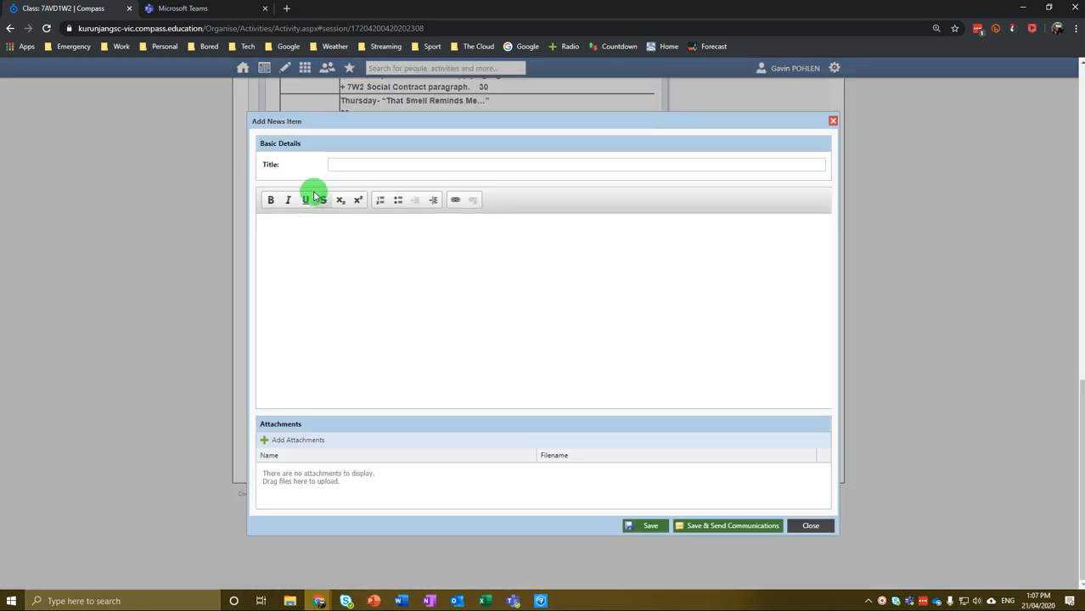
pyautogui.click(358, 164)
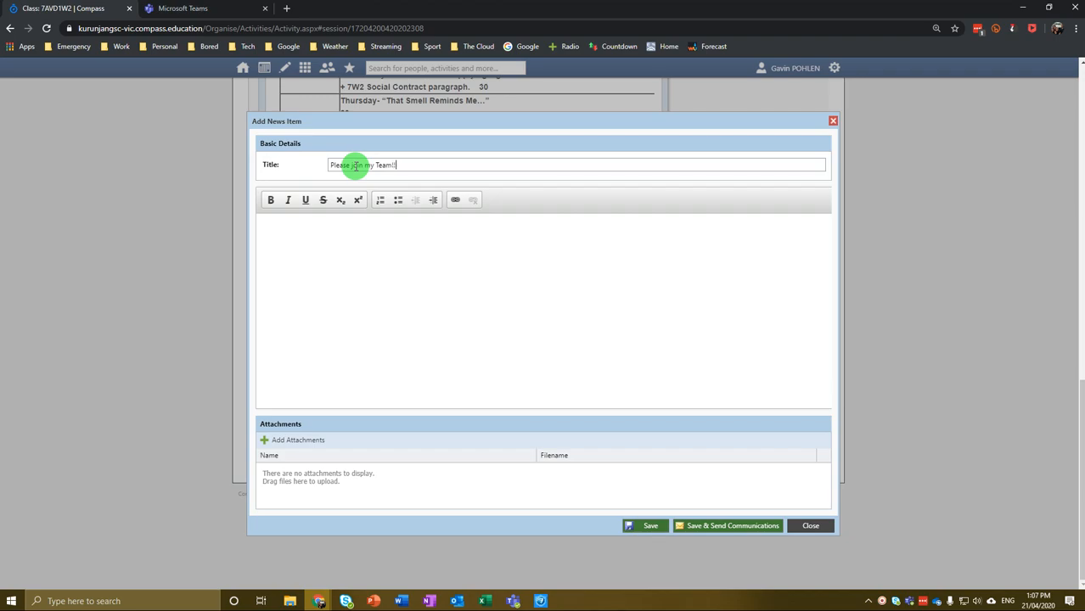
pyautogui.click(302, 232)
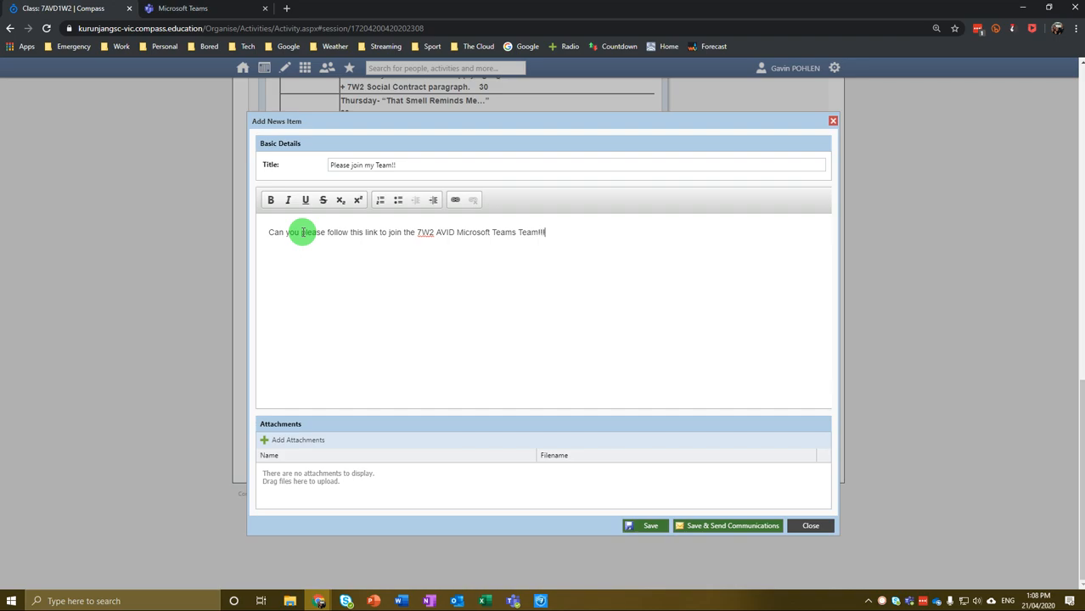
pyautogui.hotkey('ctrl', 'v')
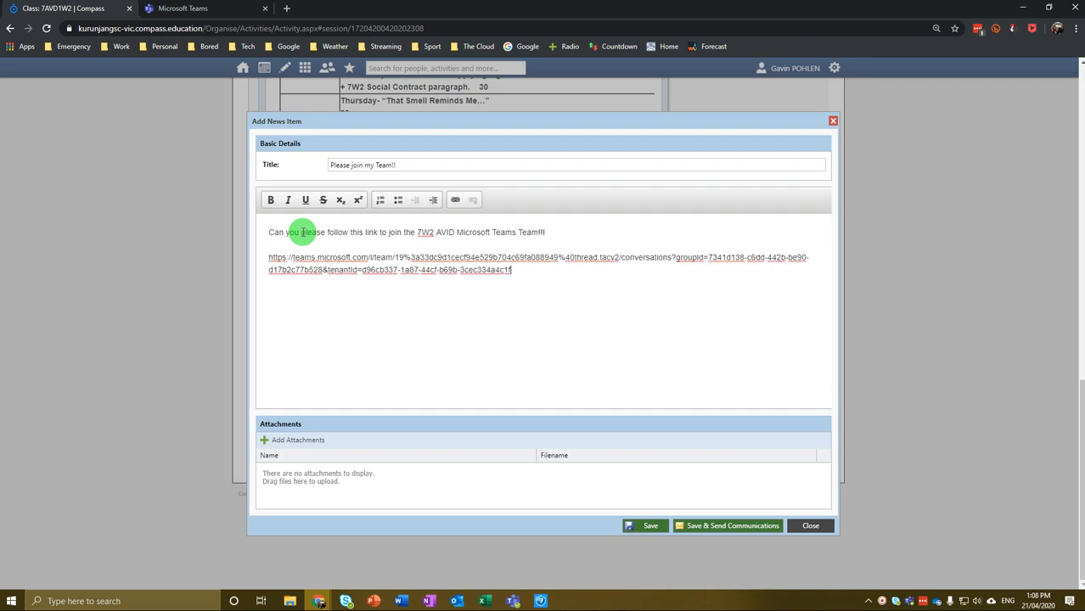
# - Turn the pasted team address in the news message into a clickable https hyperlink to that same URL
pyautogui.moveTo(512, 270); pyautogui.dragTo(253, 257)
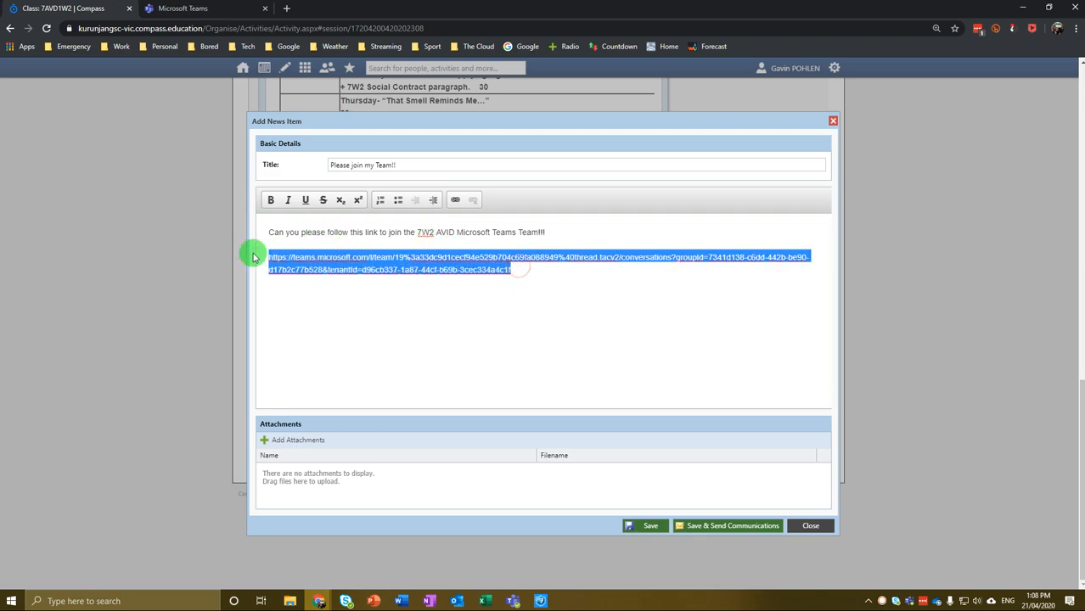
pyautogui.click(456, 202)
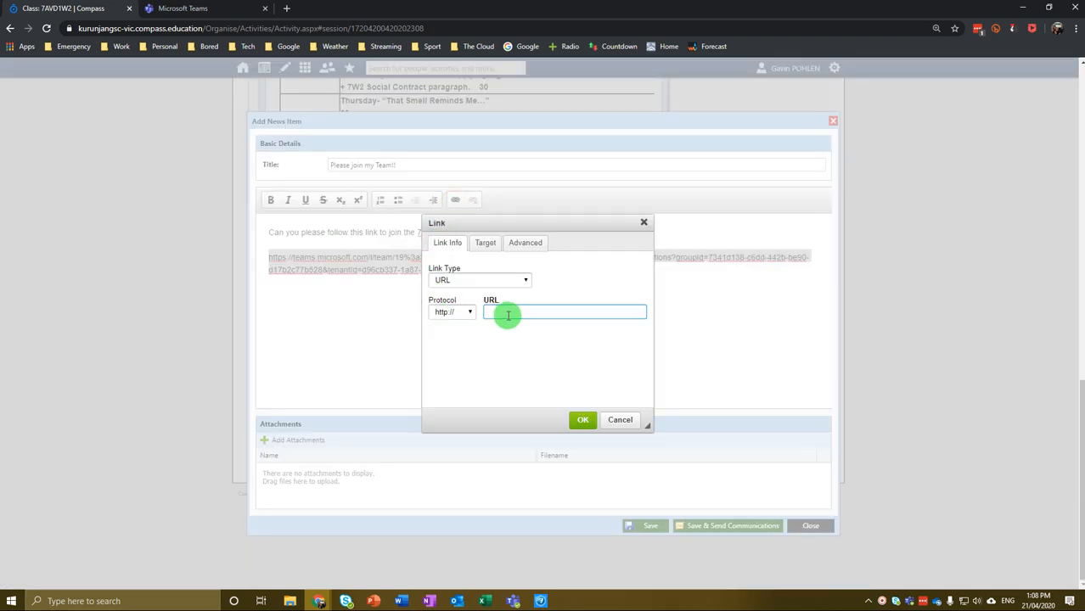
pyautogui.hotkey('ctrl', 'v')
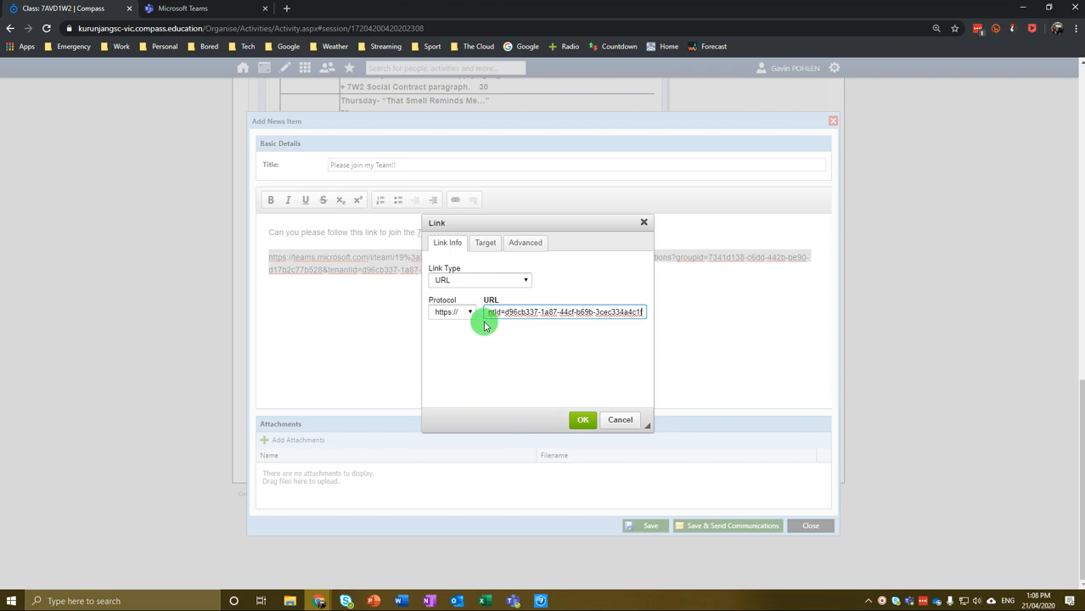
pyautogui.click(584, 422)
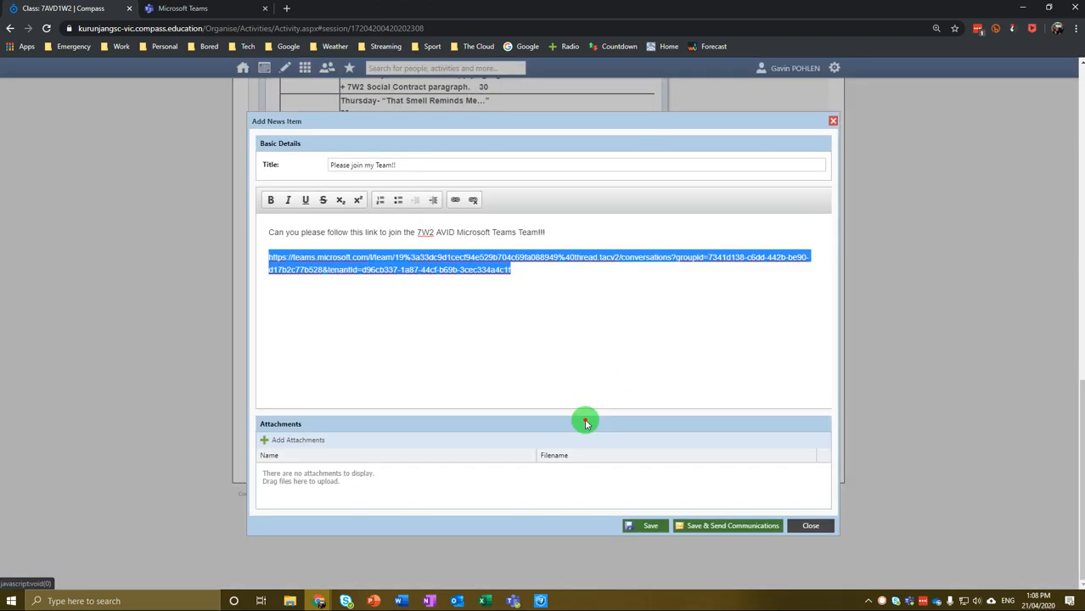
pyautogui.click(277, 299)
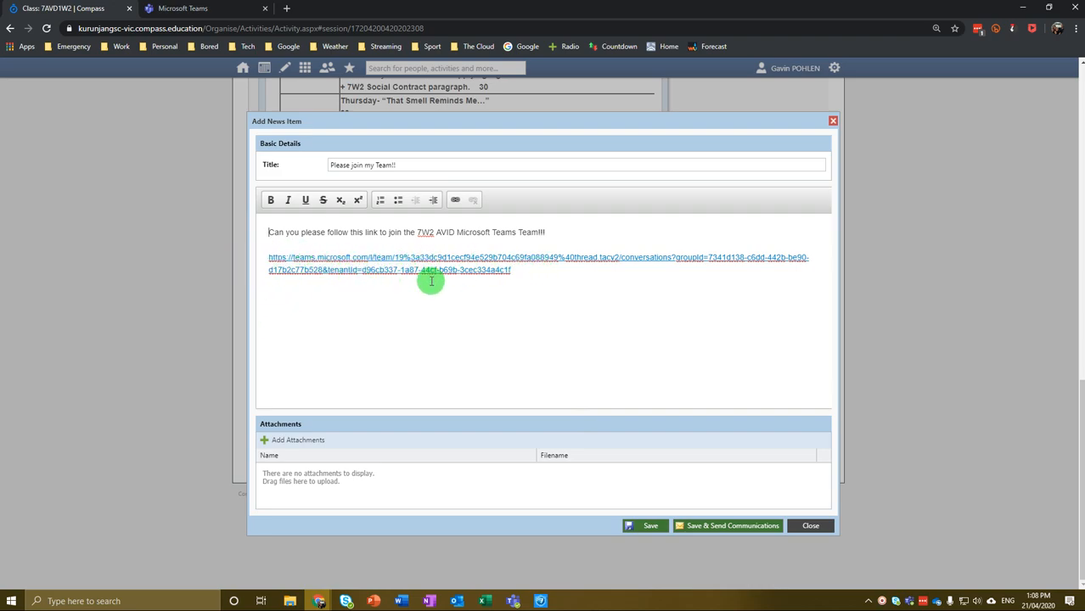
pyautogui.click(647, 528)
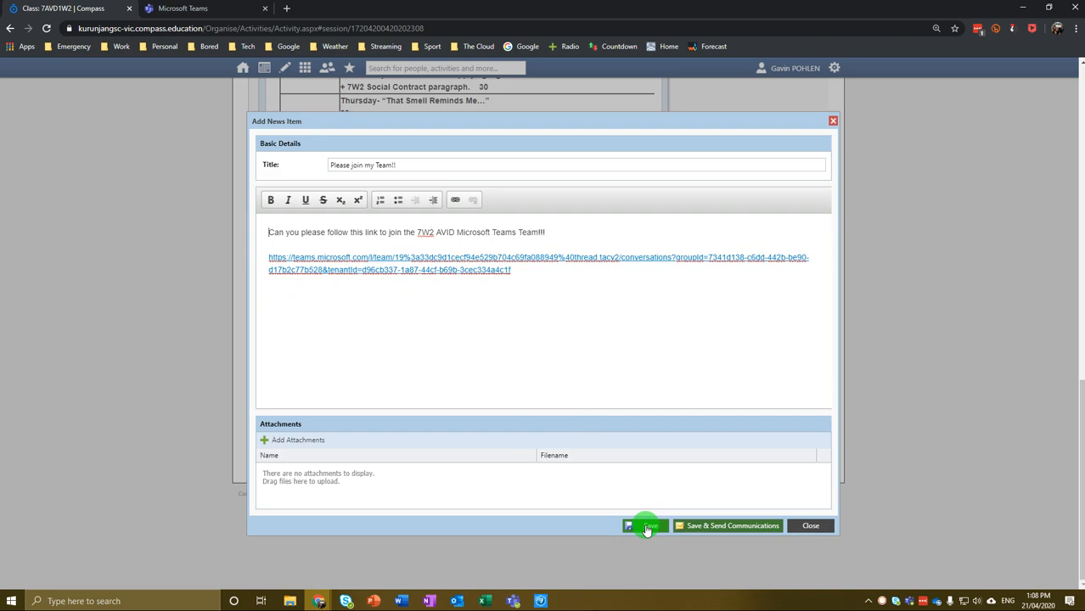
pyautogui.click(741, 526)
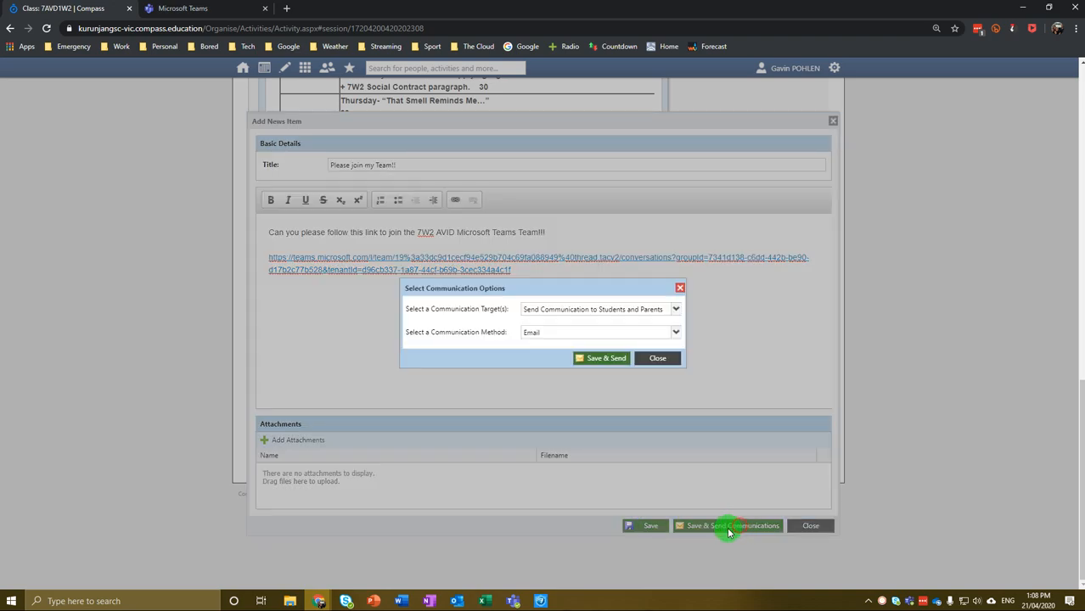
pyautogui.click(667, 310)
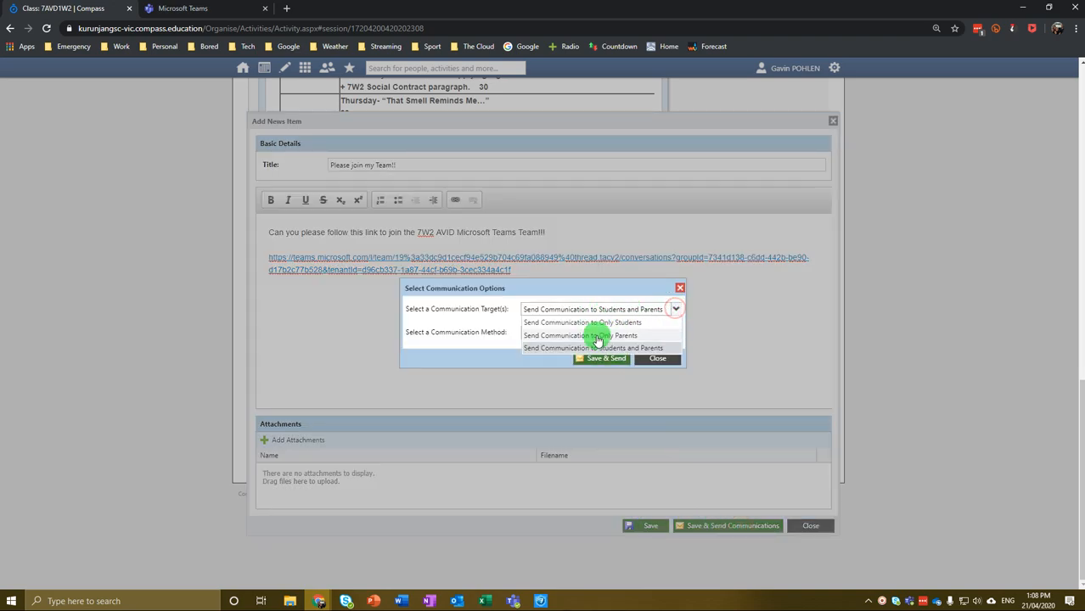
pyautogui.click(655, 361)
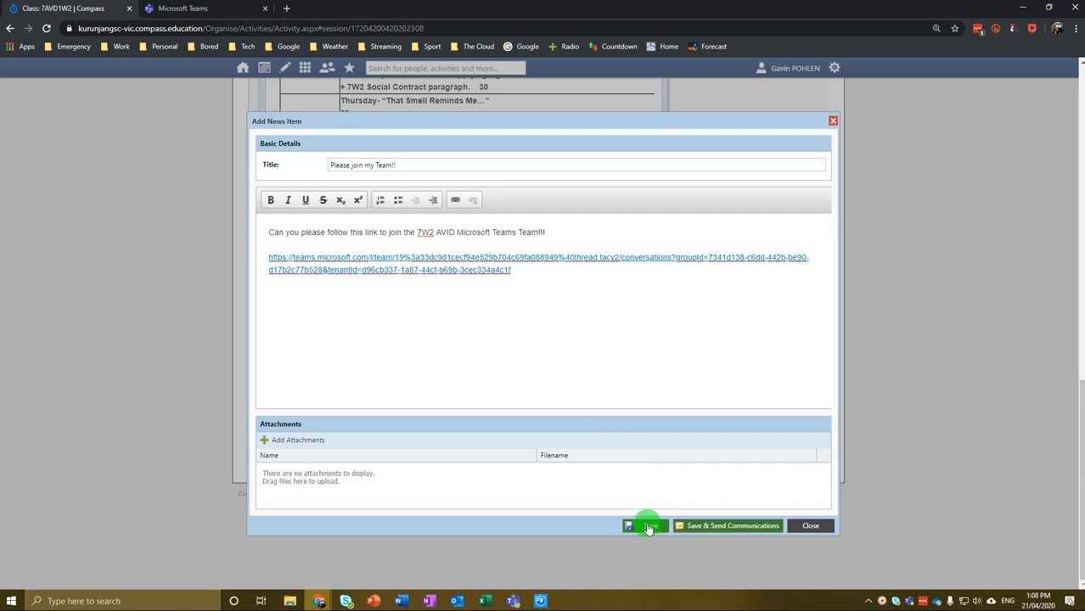
# - Save and send the news item to only students, using push notification if available, otherwise email
pyautogui.click(698, 526)
pyautogui.click(677, 311)
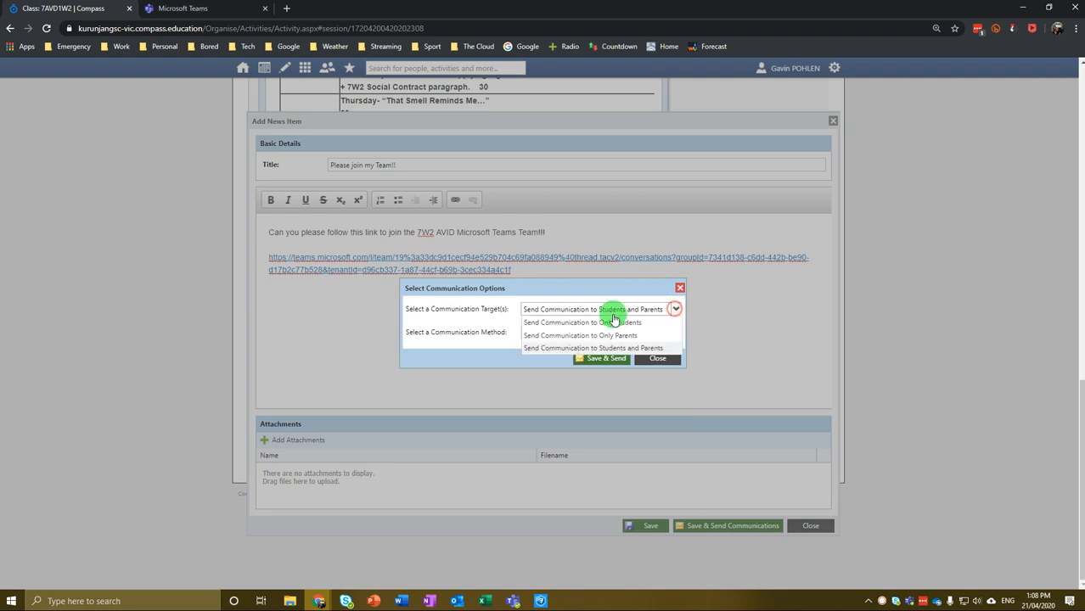
pyautogui.click(608, 324)
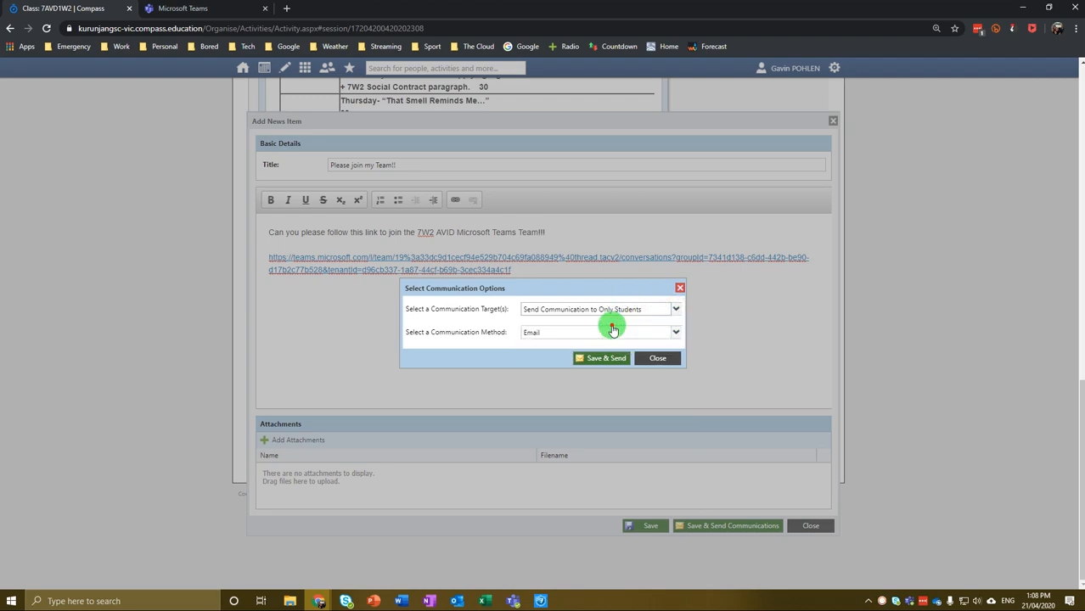
pyautogui.click(564, 333)
pyautogui.click(562, 383)
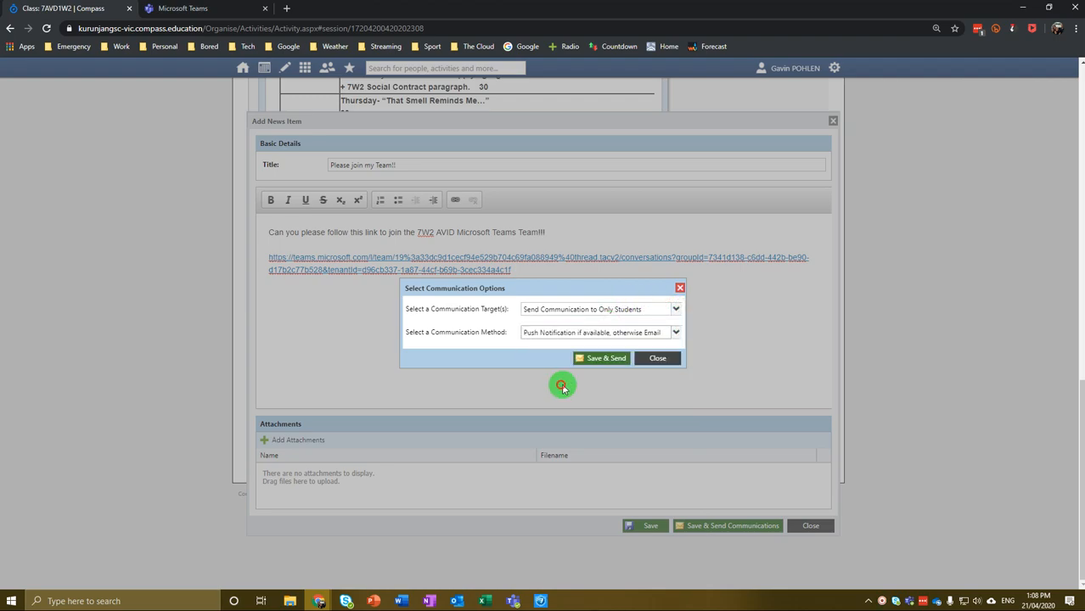
pyautogui.click(601, 358)
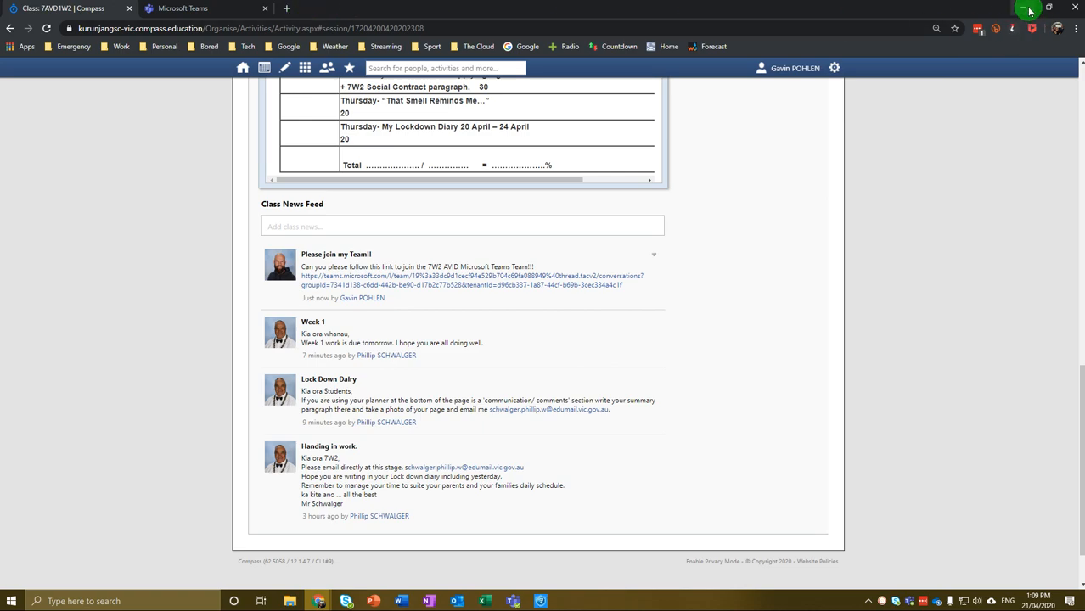
# - Switch to the student's Microsoft Teams in the incognito Chrome window and show where a team can be joined with a code
pyautogui.hotkey('alt', 'Tab')
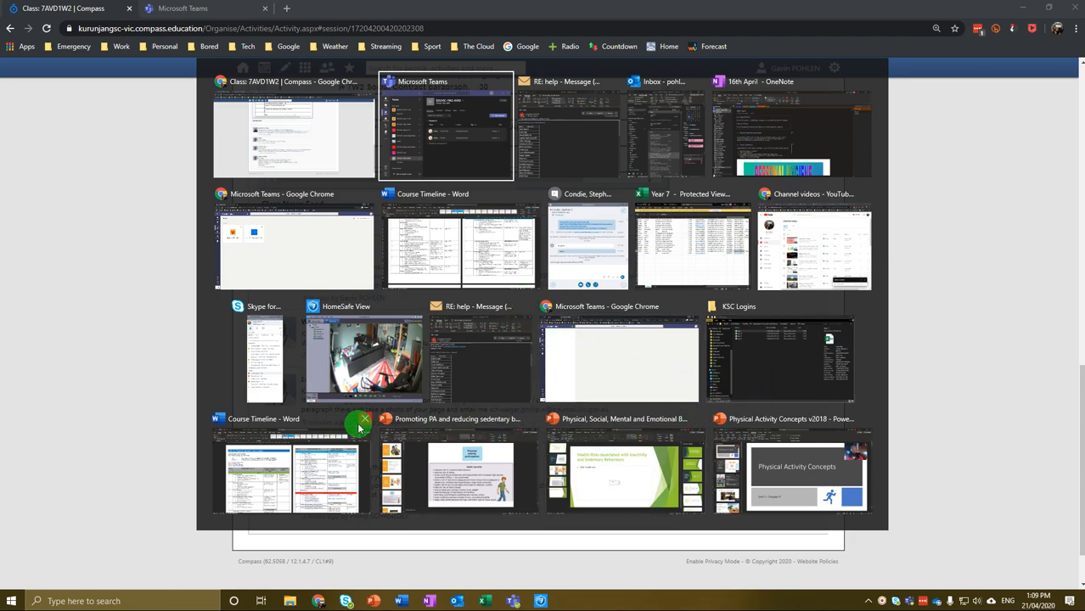
pyautogui.click(301, 247)
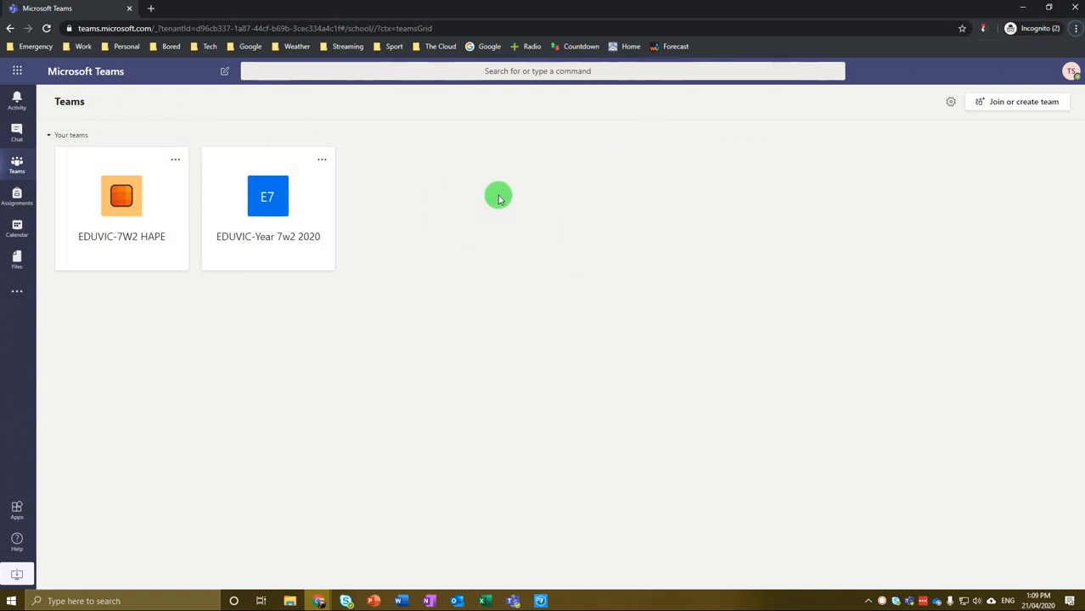
pyautogui.click(1023, 100)
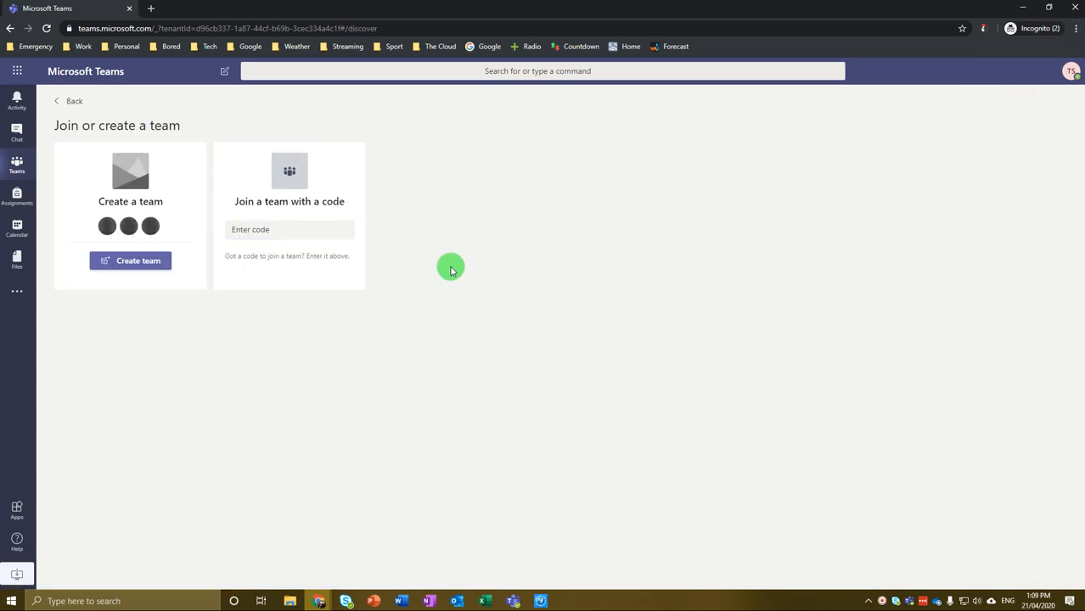
pyautogui.click(261, 229)
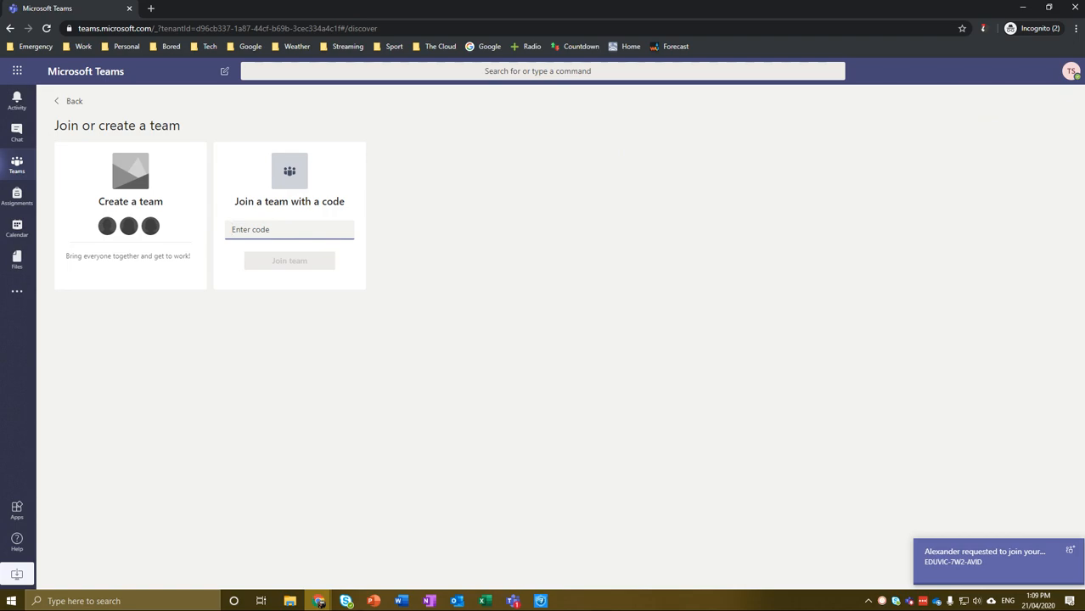
# - View the EDUVIC-7W2-AVID join request in the Teams desktop app, and minimise that app and the incognito window
pyautogui.click(999, 561)
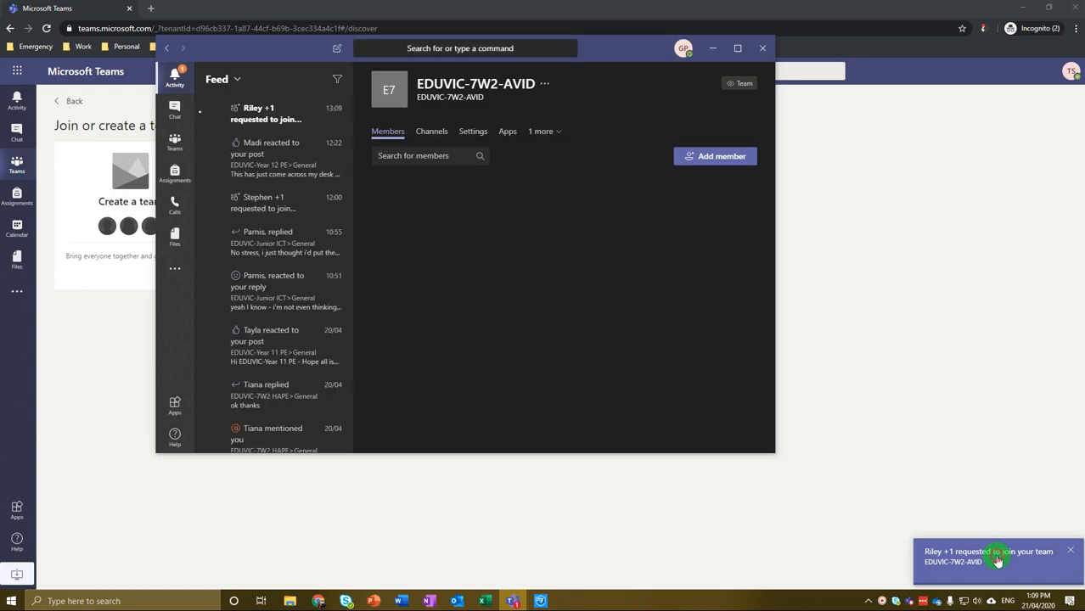
pyautogui.click(713, 48)
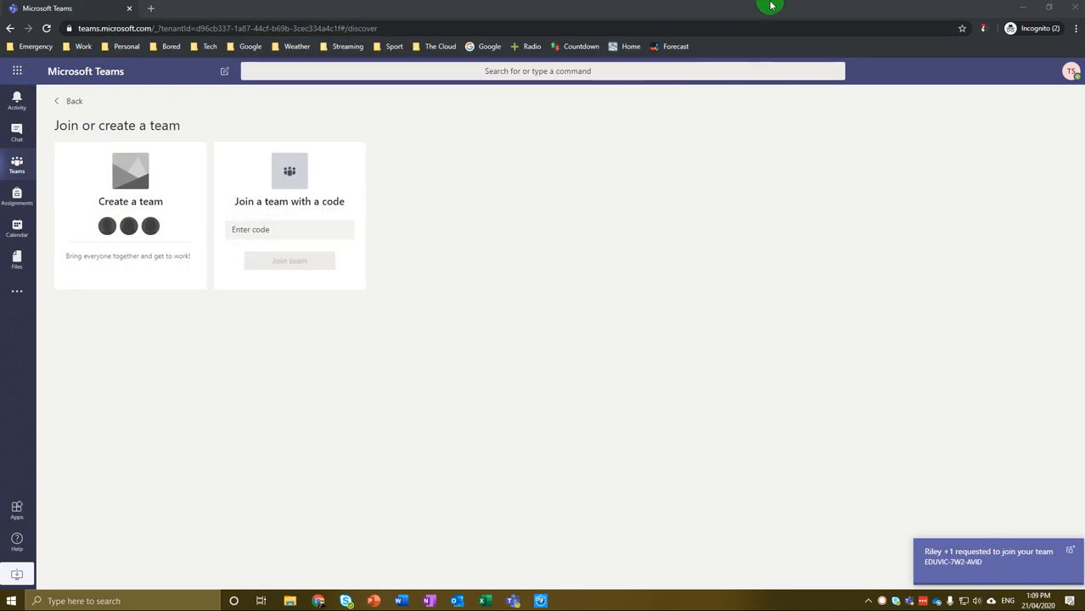
pyautogui.click(1030, 8)
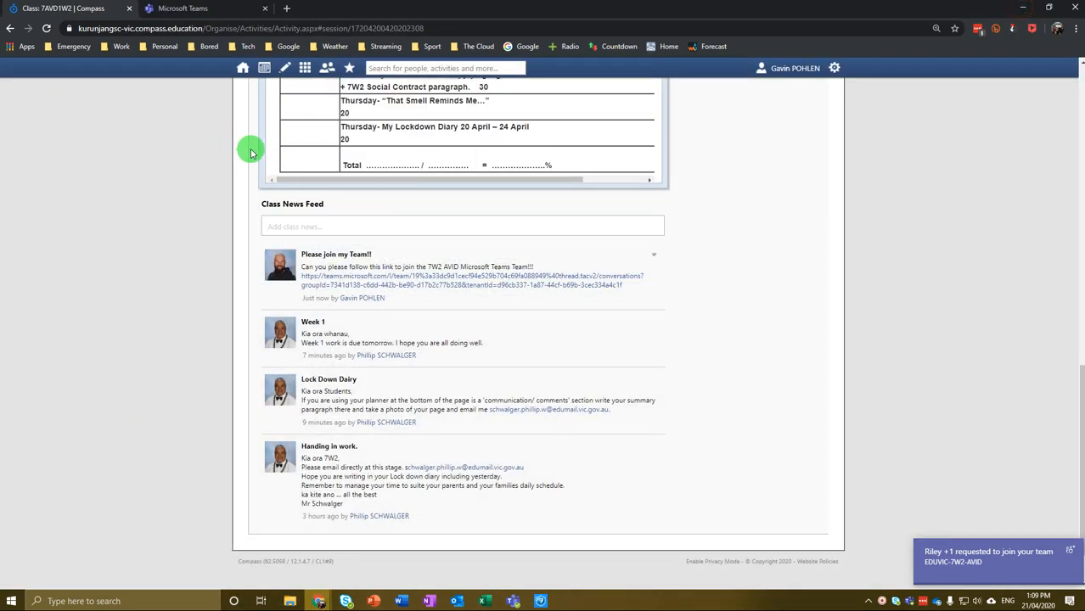
# - Switch to Teams in the main Chrome window and examine the EDUVIC-7W2-AVID join request from the activity feed and the team's owners list
pyautogui.scroll(4, 266, 207)
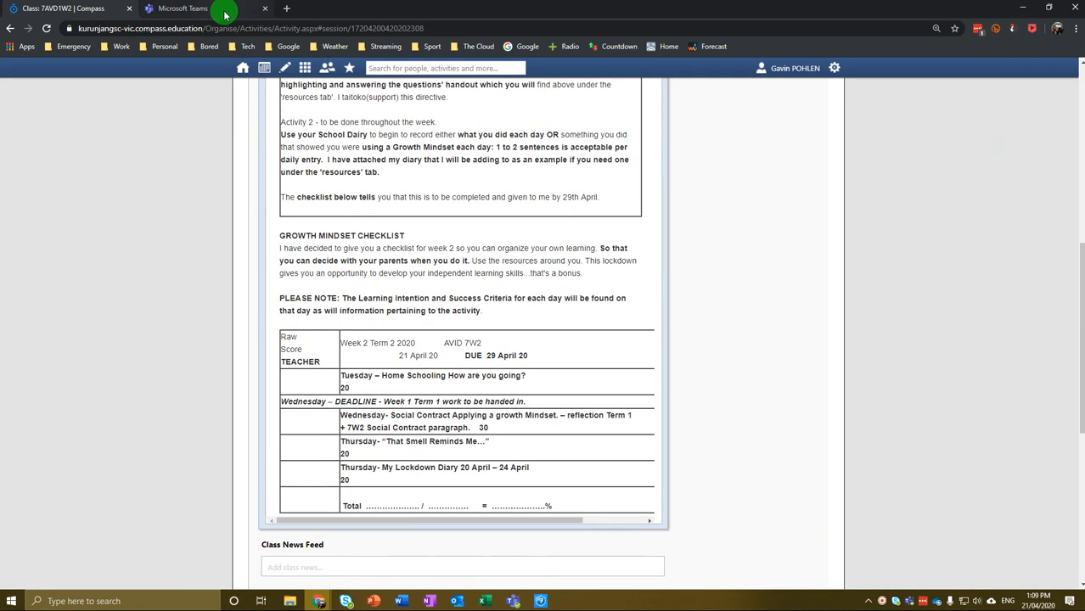
pyautogui.click(223, 9)
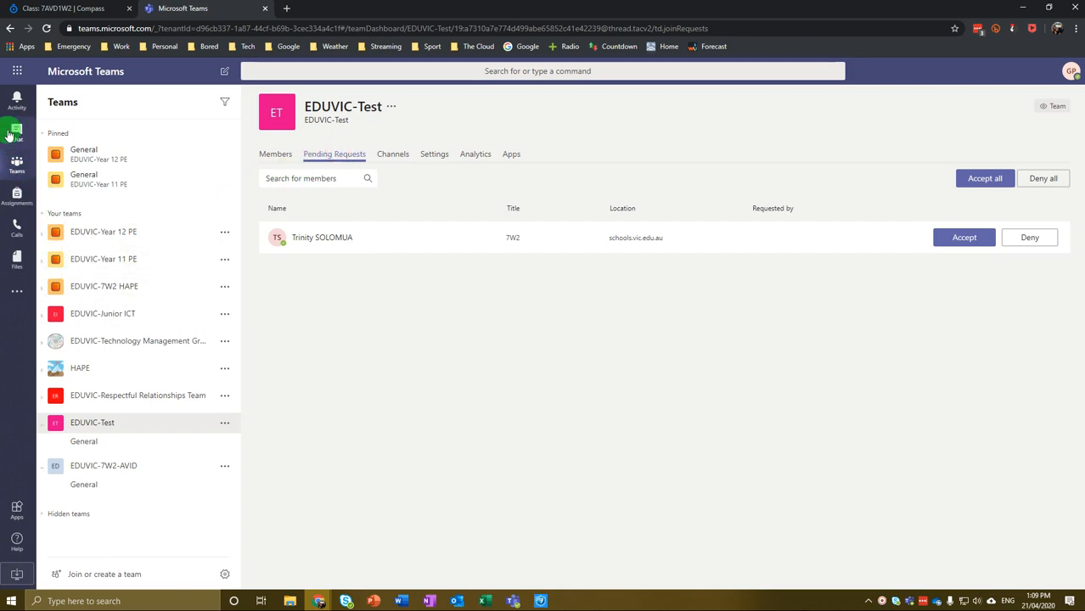
pyautogui.click(15, 99)
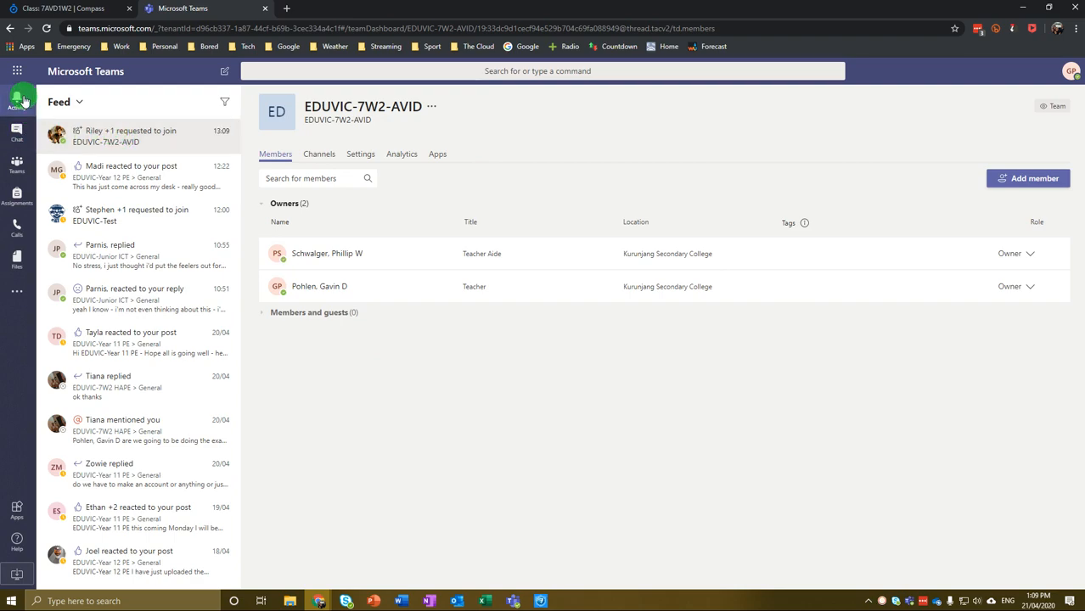
pyautogui.click(85, 134)
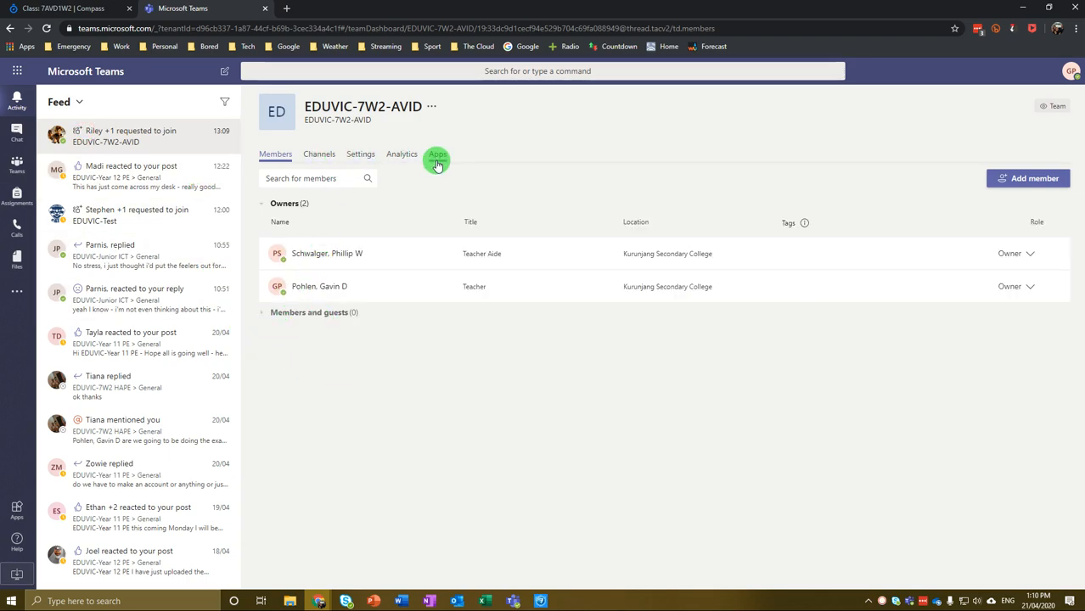
pyautogui.click(265, 206)
pyautogui.click(265, 207)
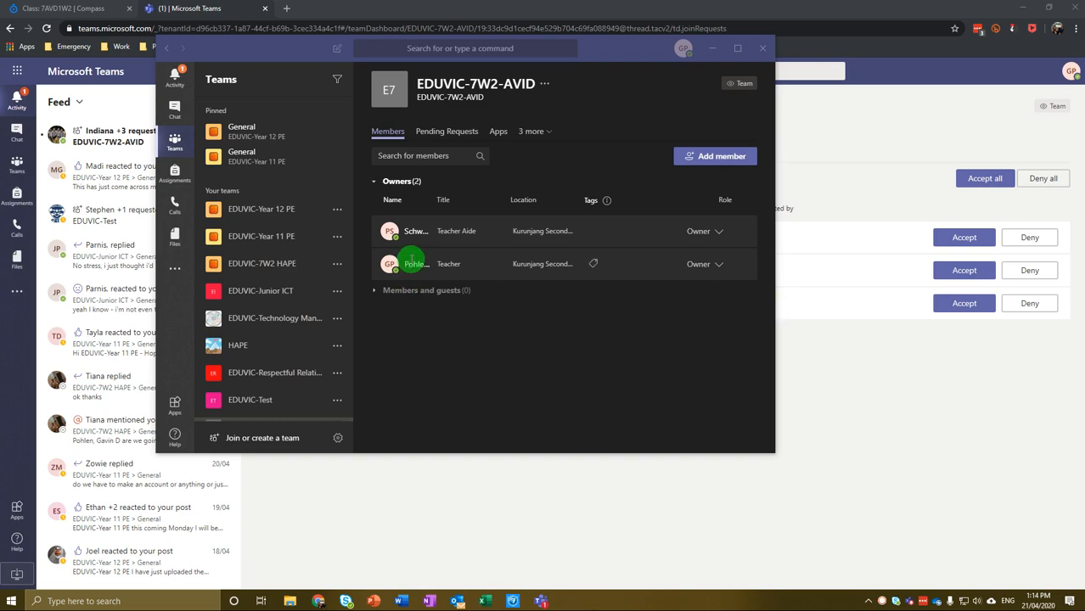
# - Open the EDUVIC-7W2-AVID team's management page in the Teams desktop app and accept all of its pending join requests
pyautogui.click(837, 344)
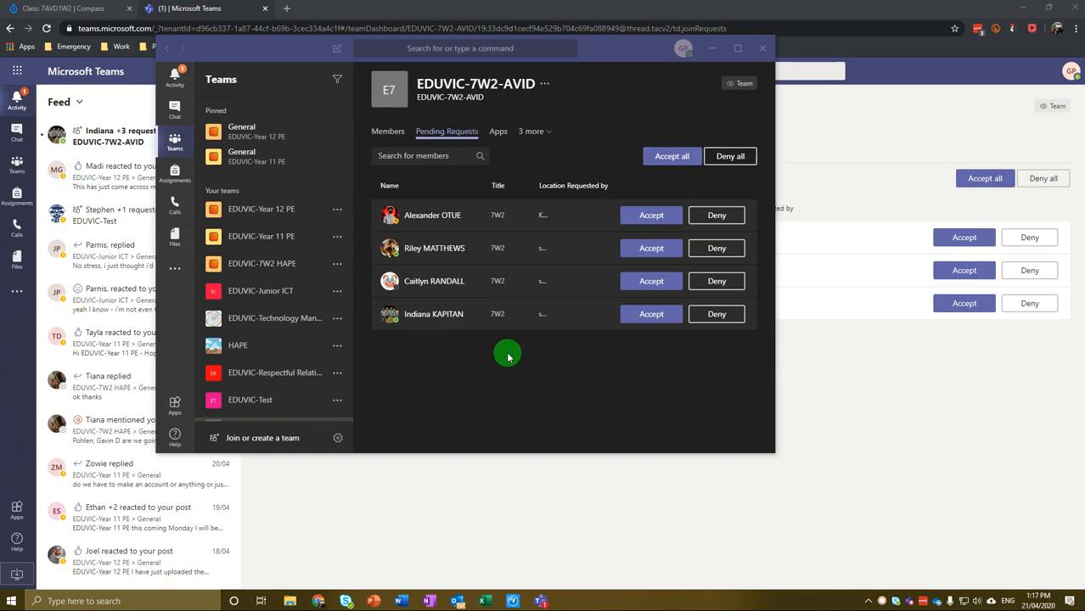
pyautogui.click(388, 135)
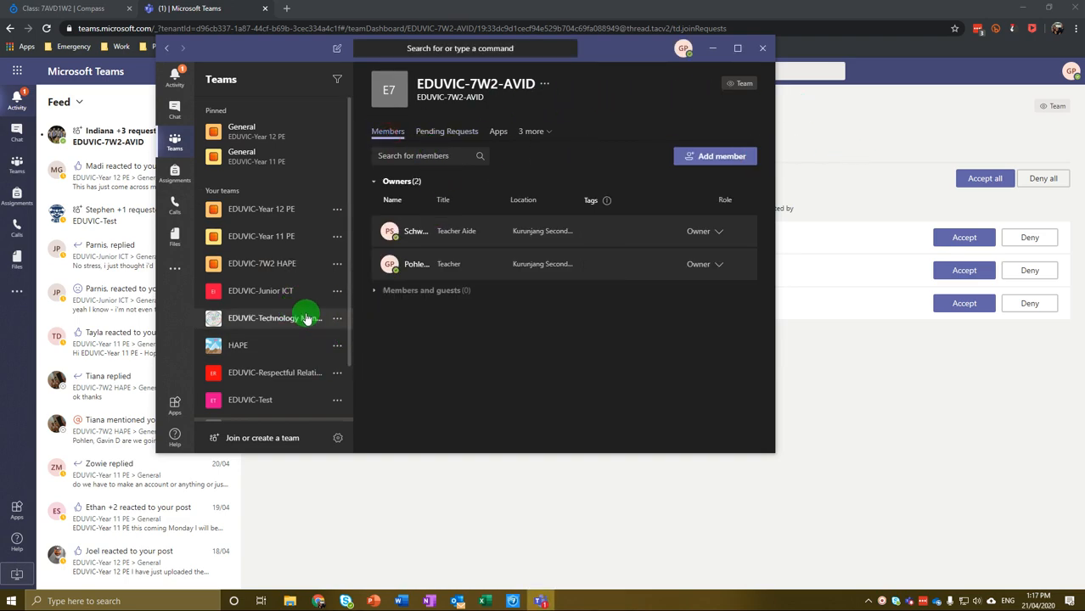
pyautogui.scroll(-2, 332, 377)
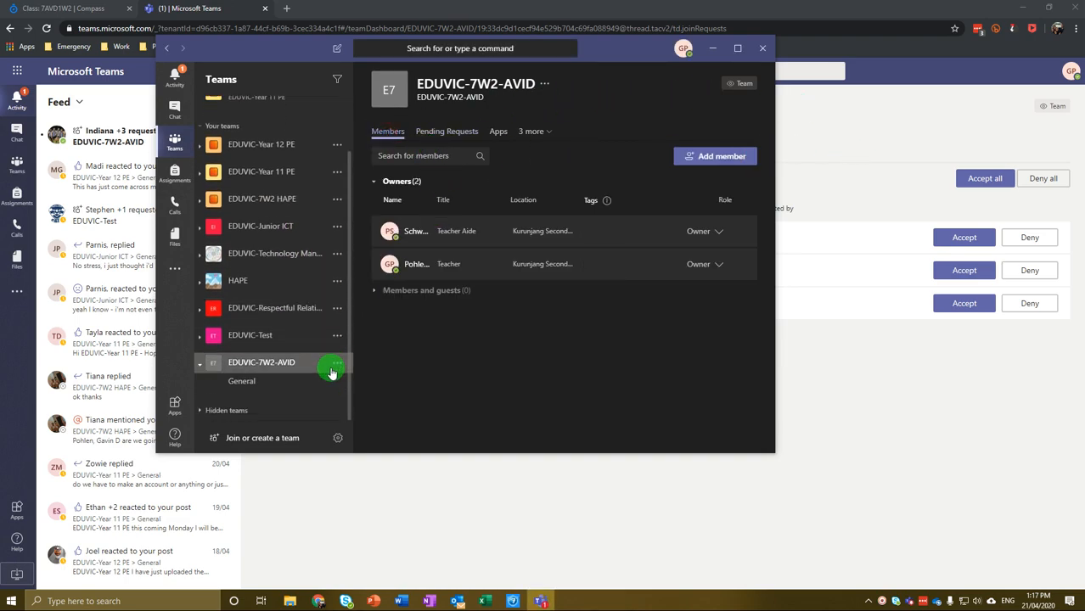
pyautogui.click(338, 365)
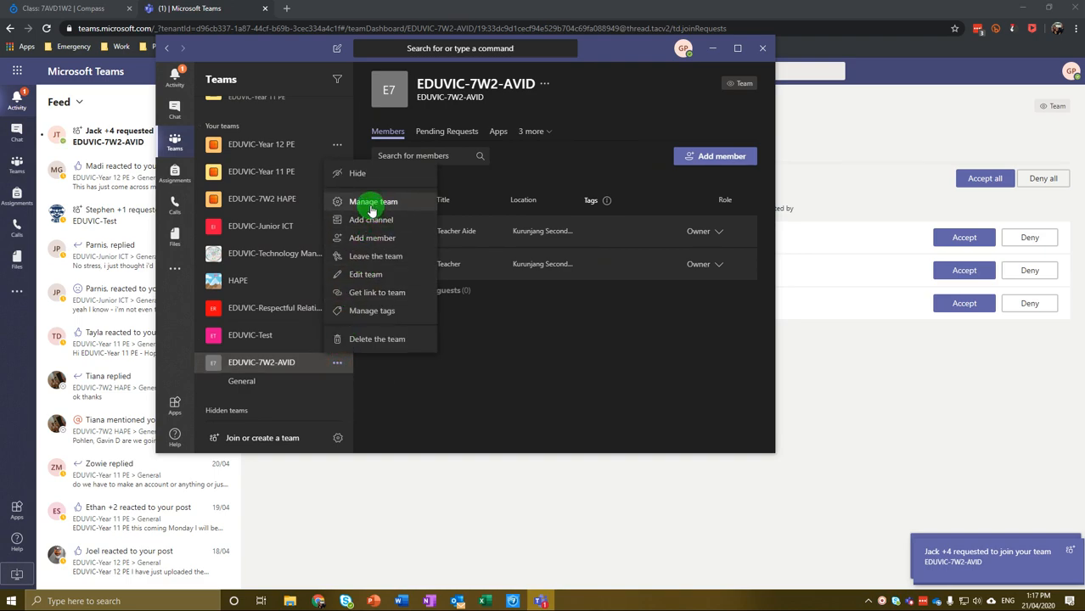
pyautogui.click(371, 208)
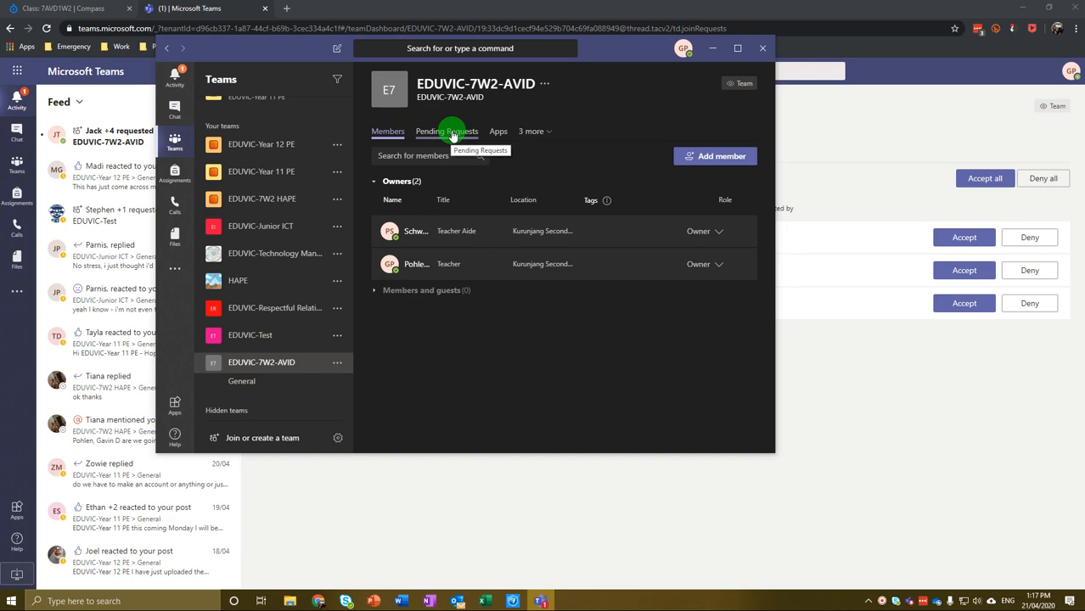
pyautogui.click(452, 134)
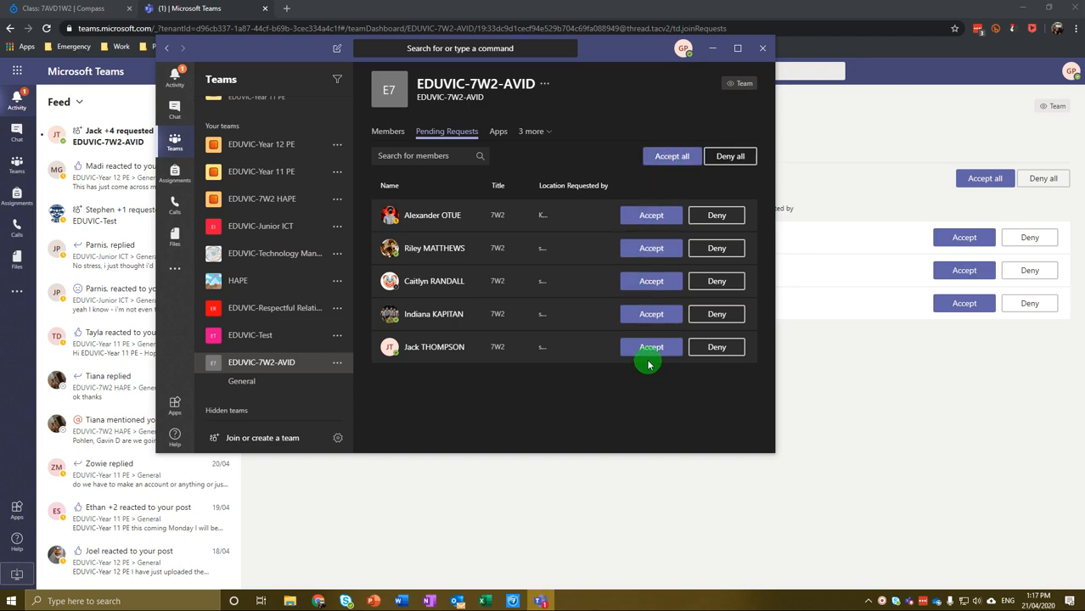
pyautogui.click(678, 157)
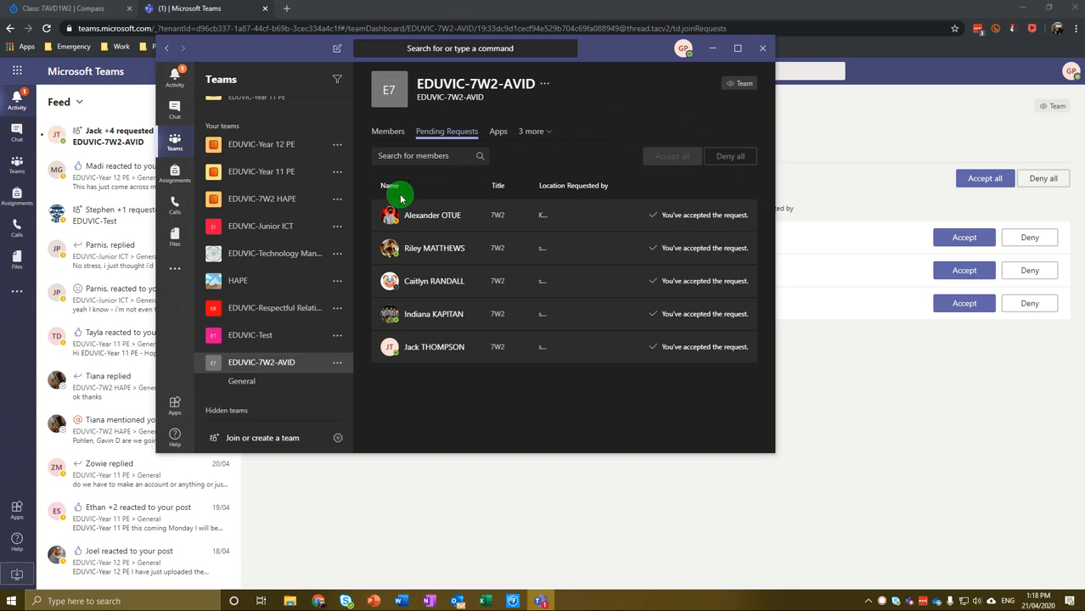
# - Examine the team's owners and its members and guests, including the role options available for a student and for a teacher
pyautogui.click(384, 132)
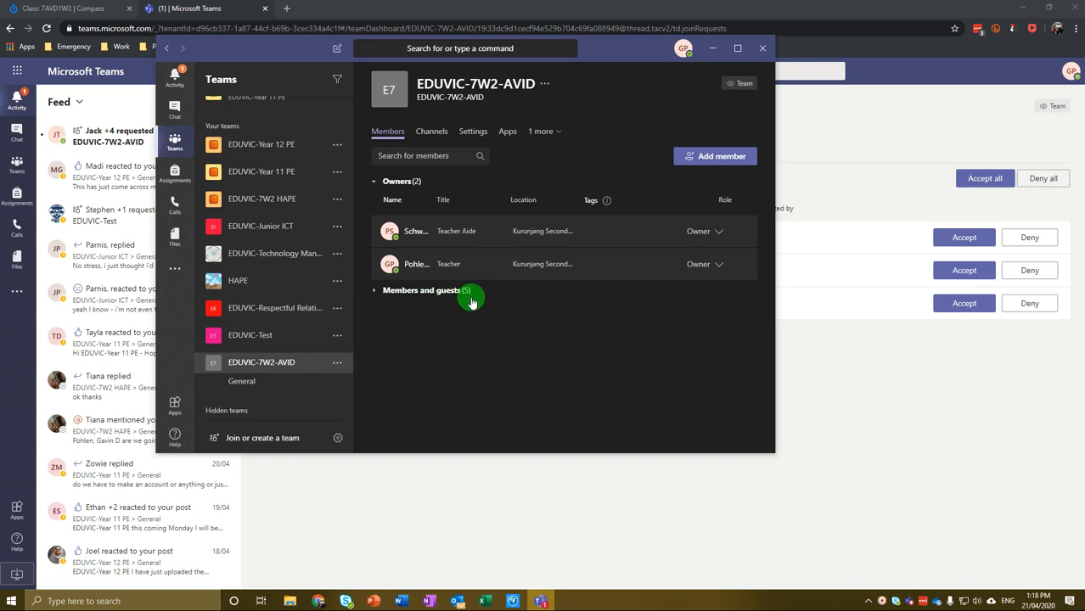
pyautogui.click(378, 295)
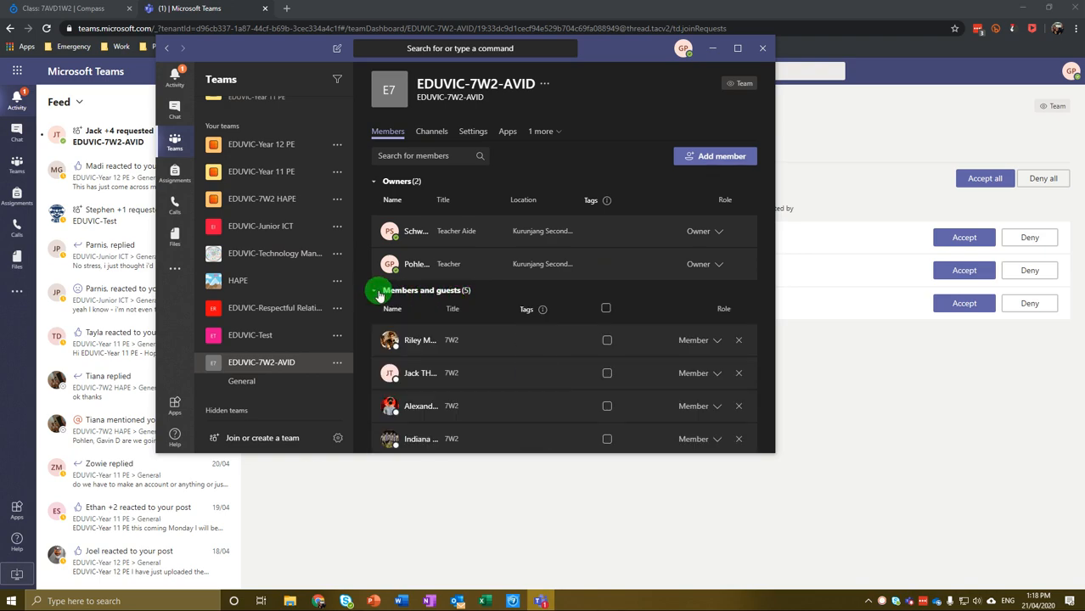
pyautogui.scroll(-1, 467, 302)
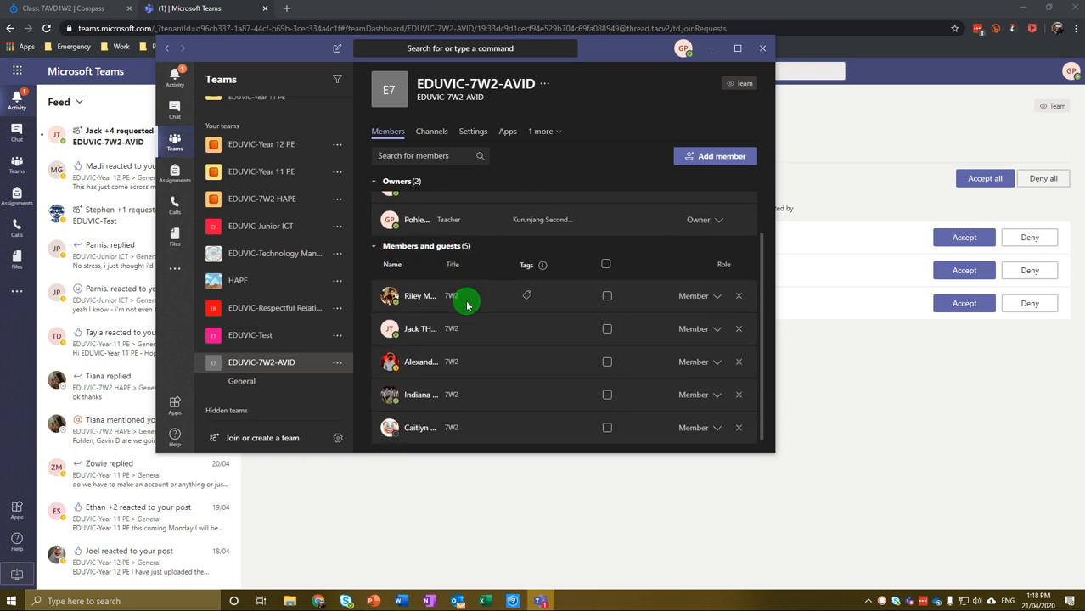
pyautogui.click(717, 298)
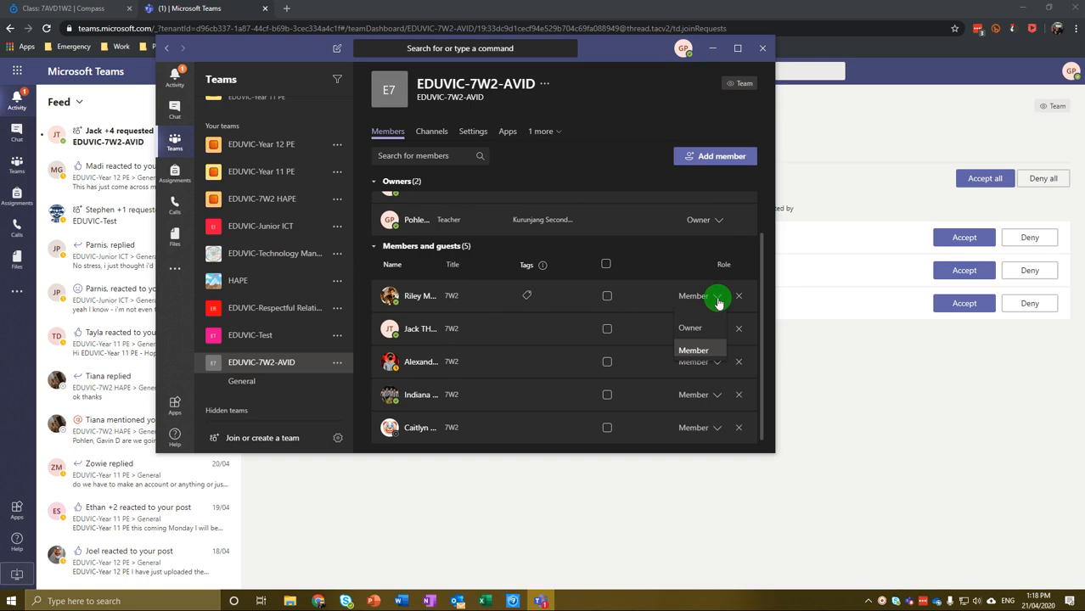
pyautogui.click(717, 299)
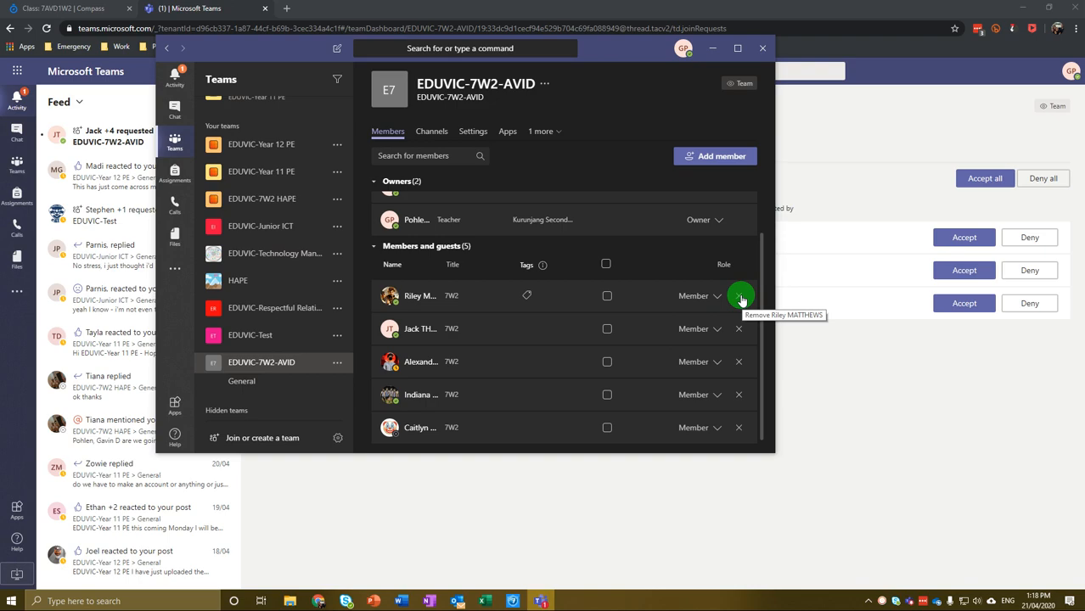
pyautogui.scroll(1, 742, 298)
pyautogui.click(719, 264)
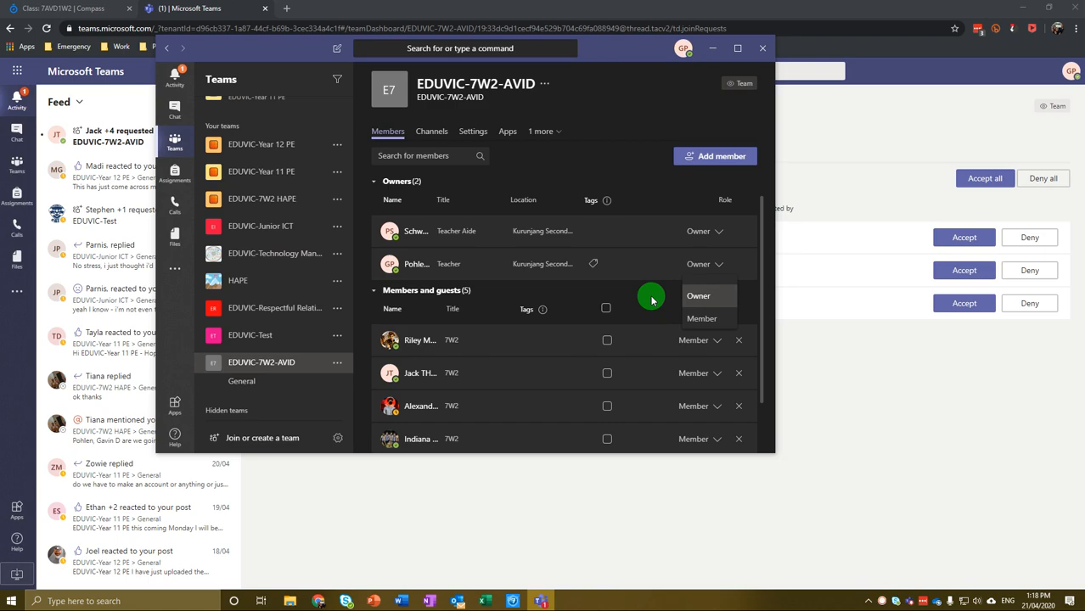
pyautogui.scroll(-1, 652, 300)
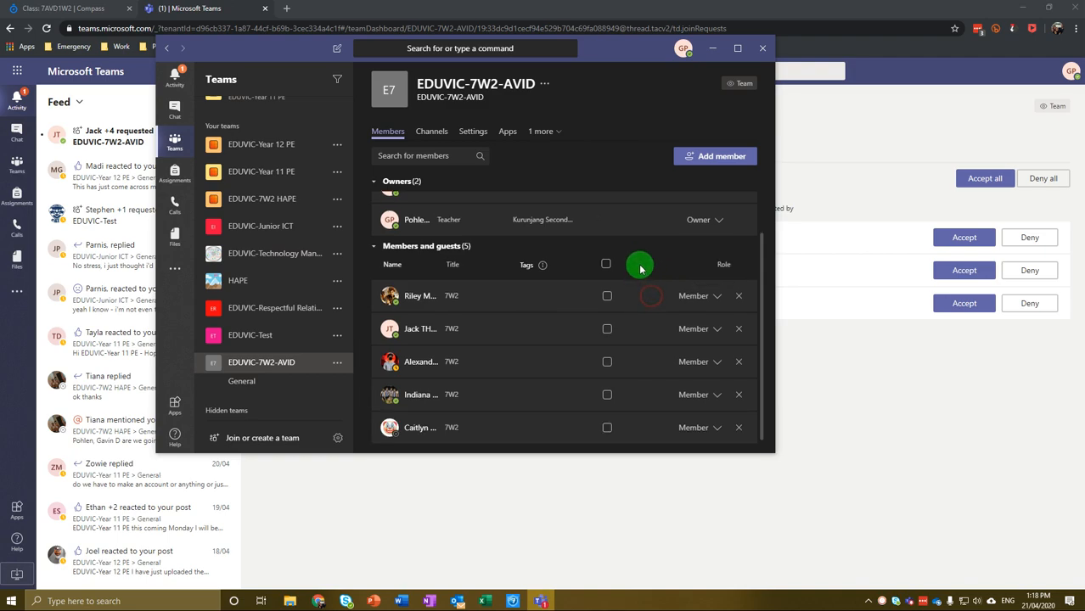
pyautogui.scroll(1, 633, 270)
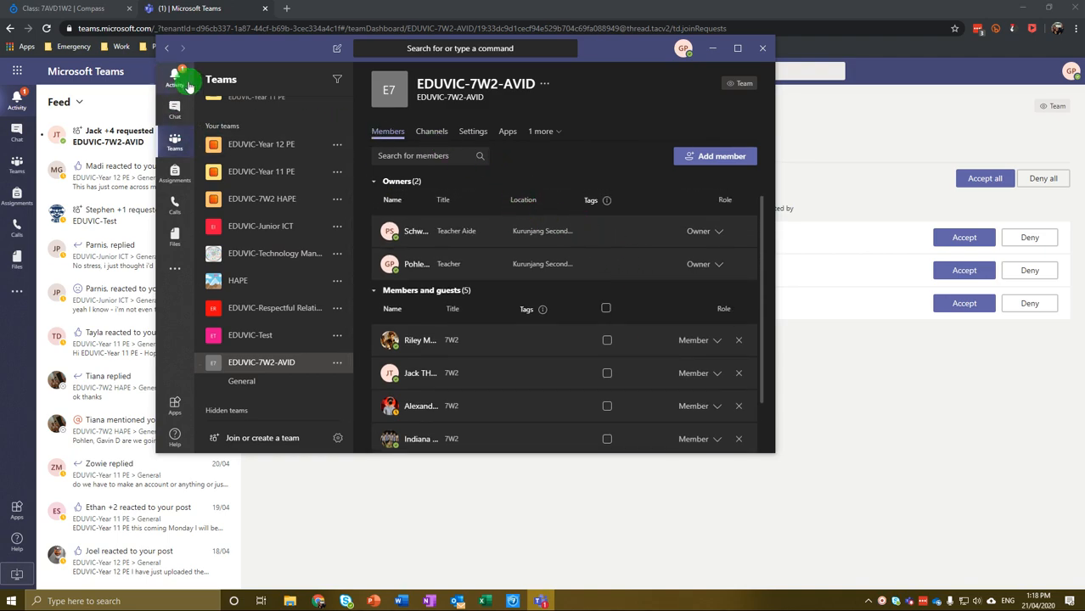
# - Check the EDUVIC-7W2-AVID join request in the activity feed and expand the team's members and guests list from there
pyautogui.click(180, 78)
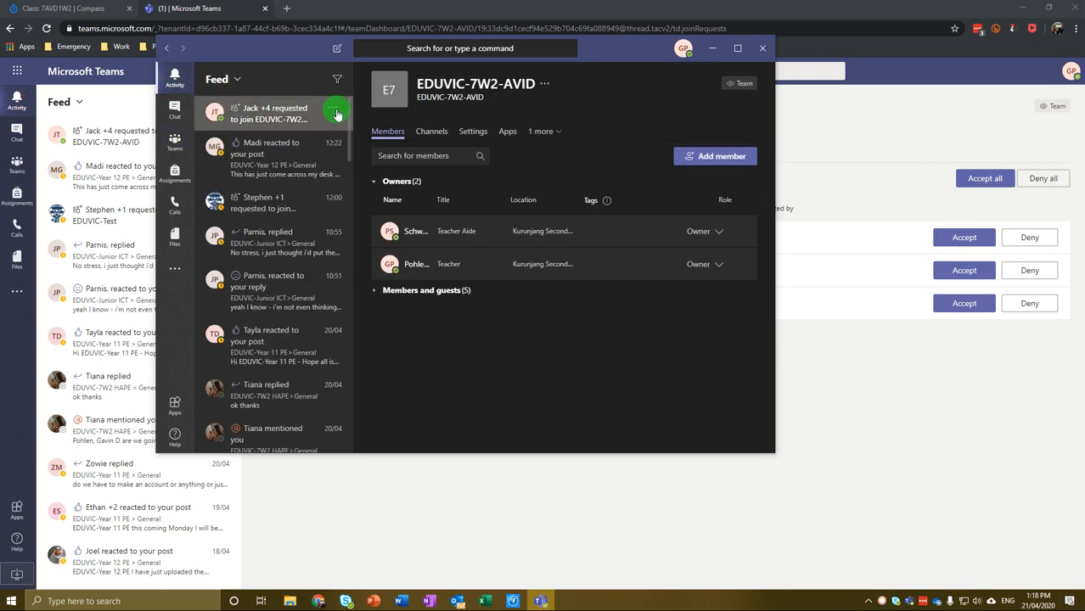
pyautogui.click(431, 132)
pyautogui.click(390, 132)
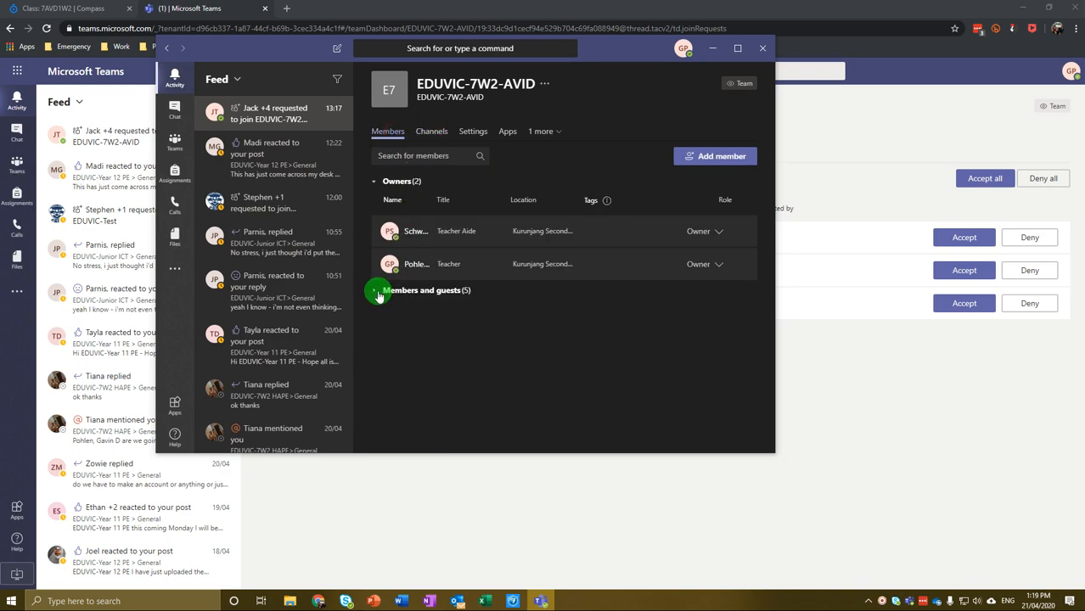
pyautogui.click(379, 293)
pyautogui.scroll(-1, 395, 340)
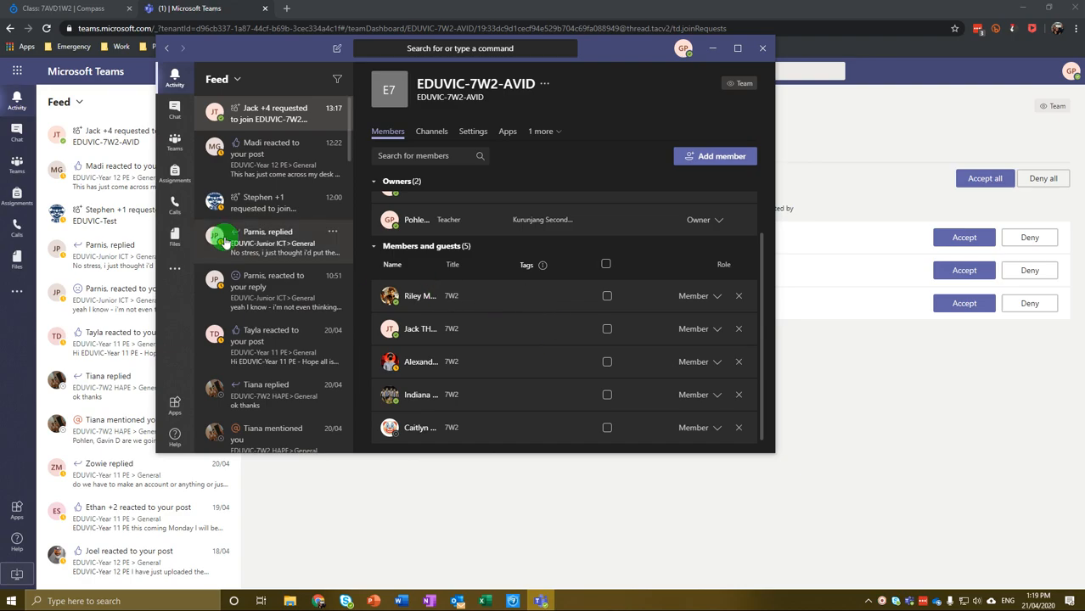
# - Post a message in the team's General channel mentioning the co-teacher, followed by "here is your AVID team - enjoy"
pyautogui.click(174, 140)
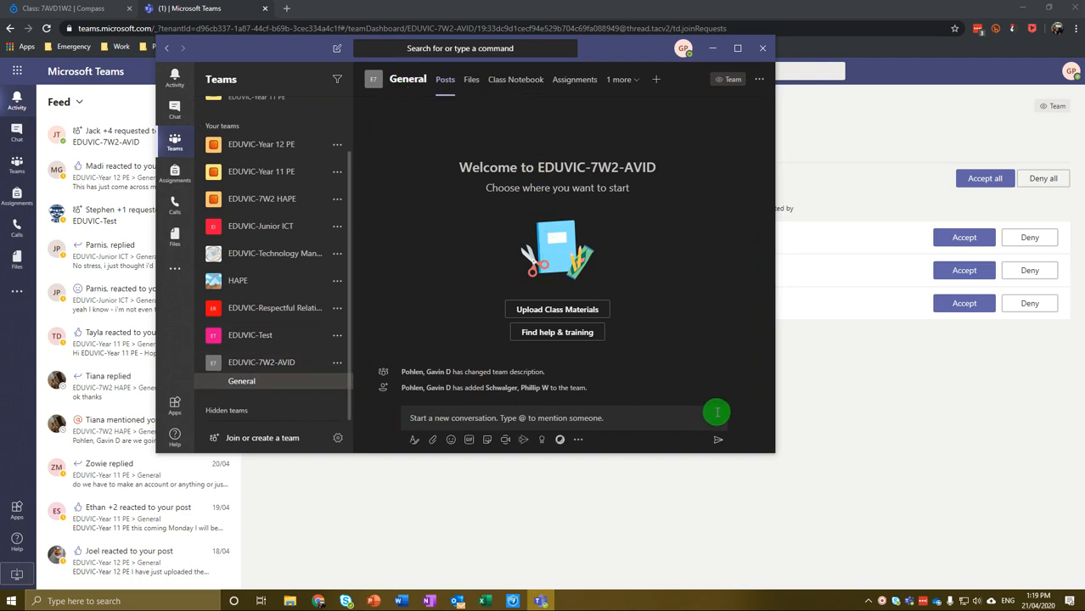
pyautogui.click(578, 418)
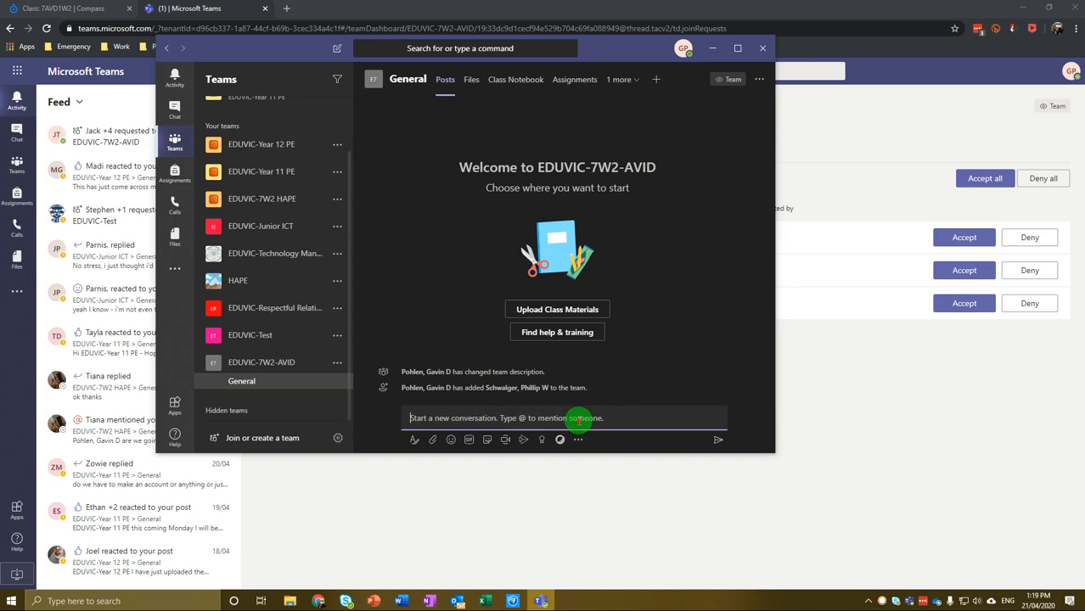
pyautogui.write('@')
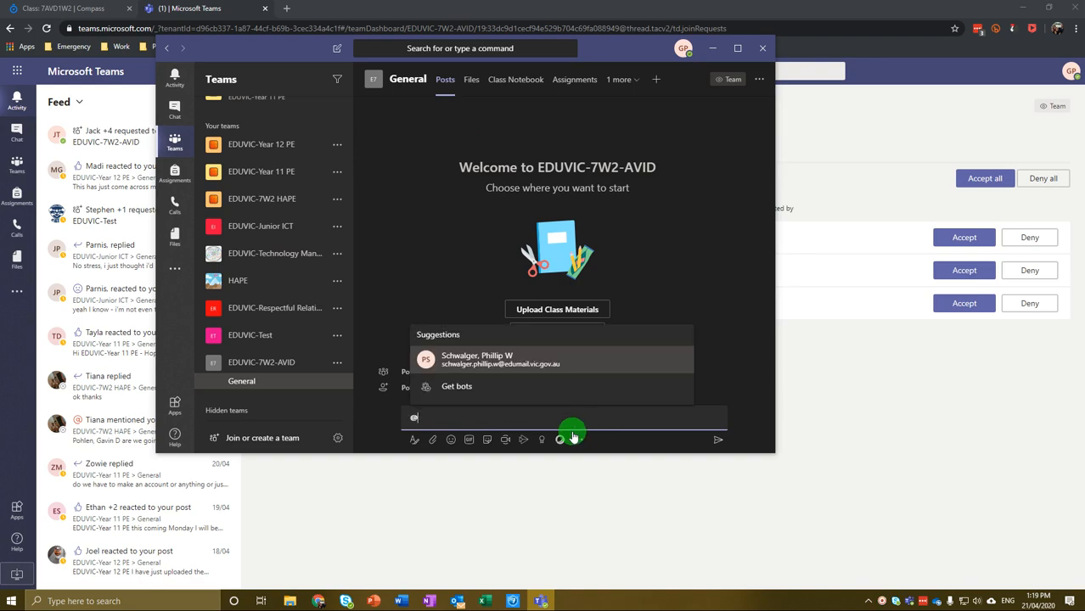
pyautogui.click(475, 361)
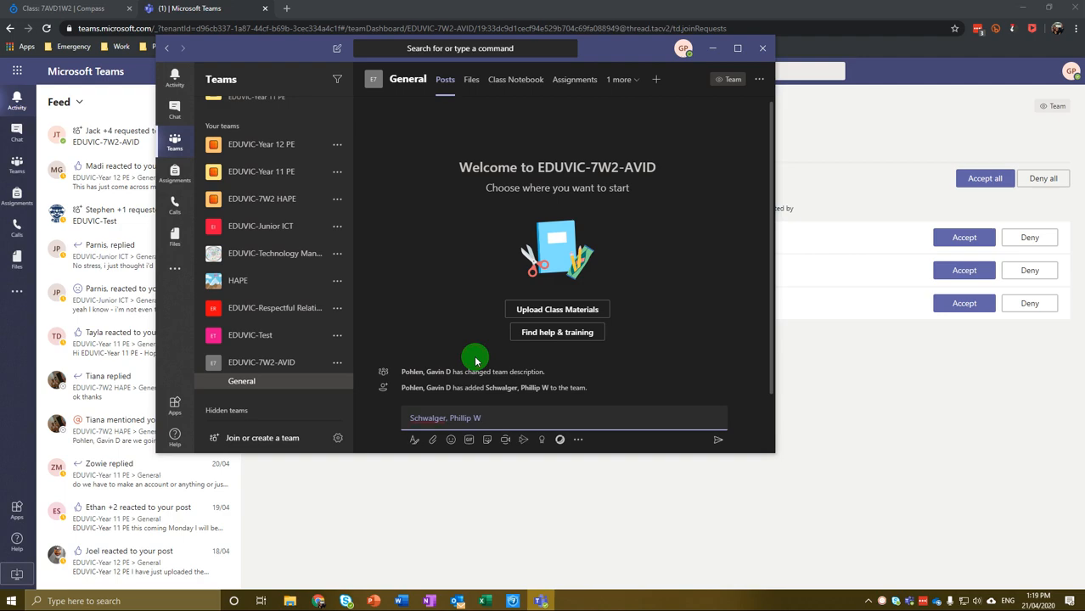
pyautogui.write('here is your AVID team - enjoy')
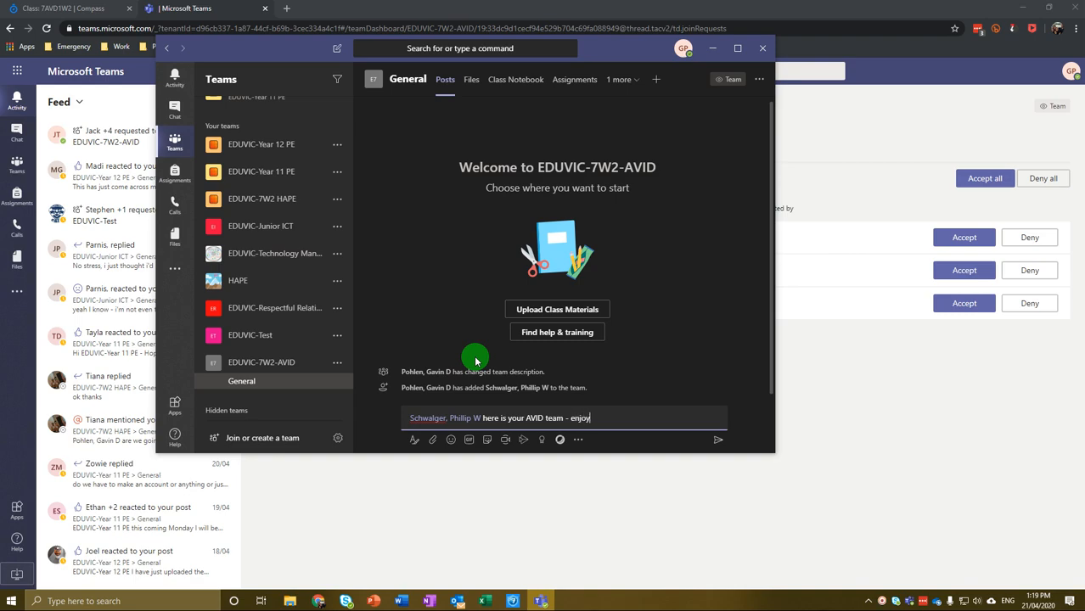
pyautogui.press('Return')
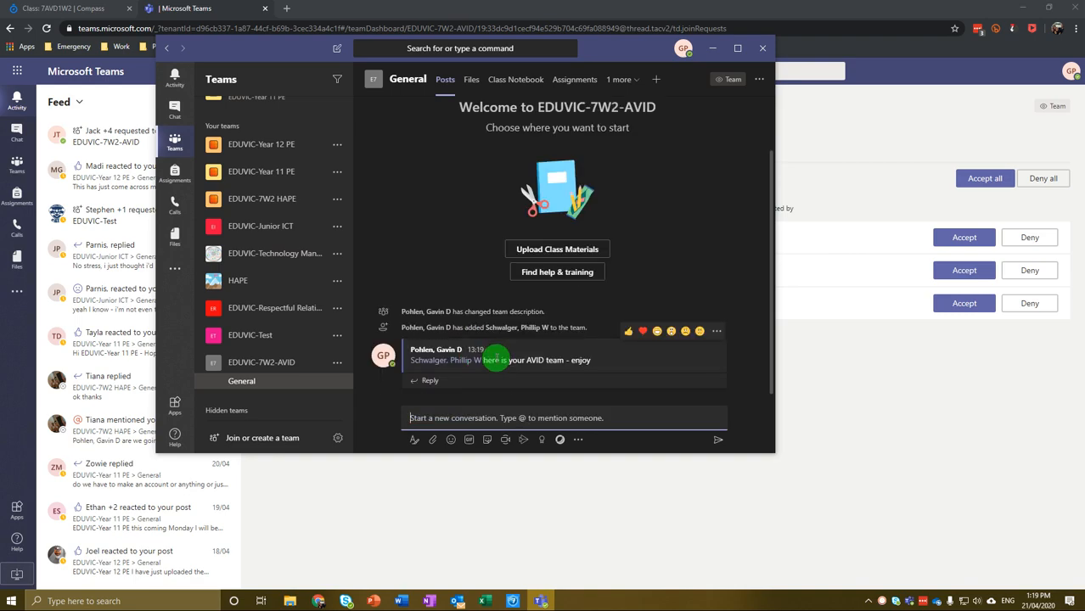
# - View the General channel's files and upload dialog without uploading anything, and open the channel's assignments
pyautogui.click(473, 80)
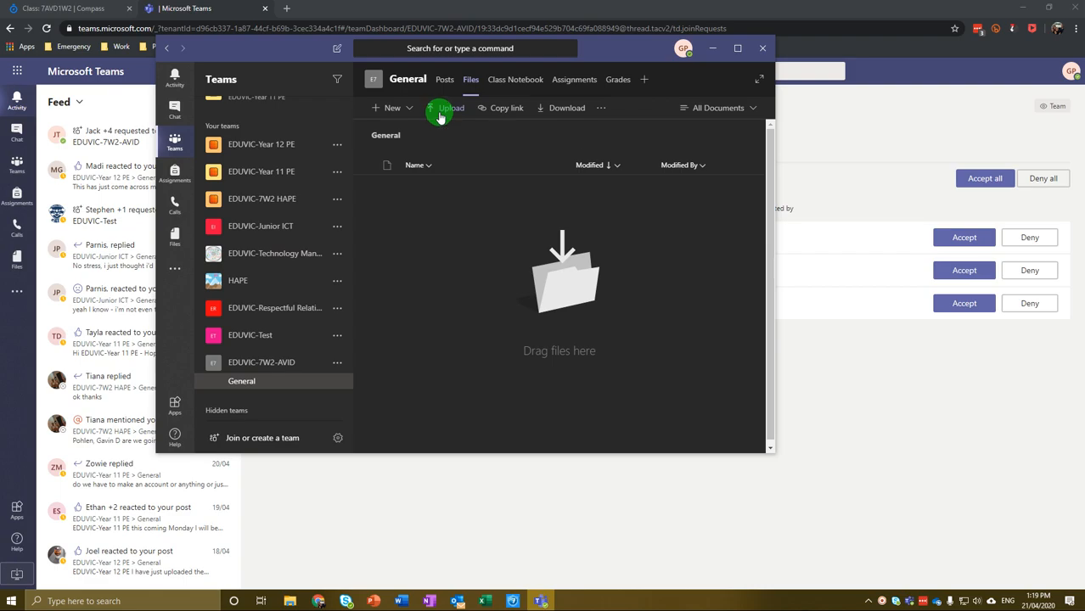
pyautogui.click(440, 116)
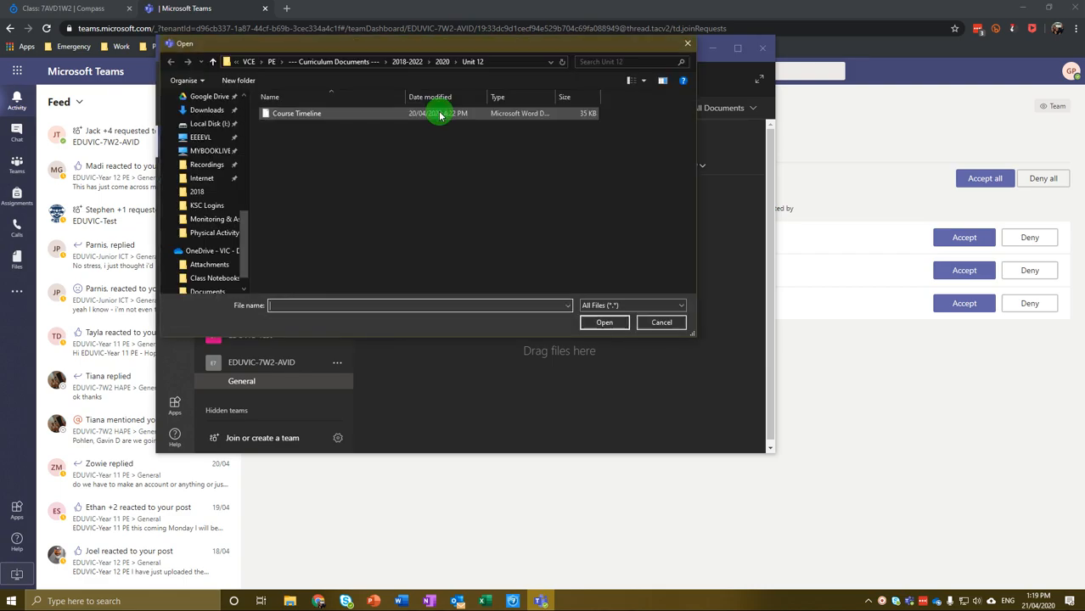
pyautogui.click(659, 321)
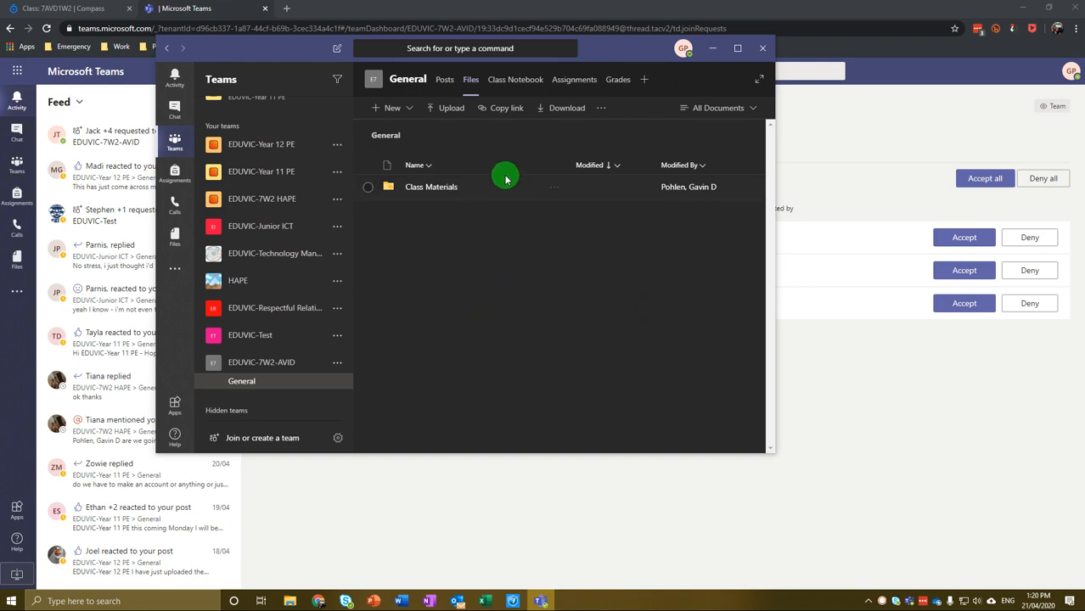
pyautogui.click(443, 110)
pyautogui.click(659, 322)
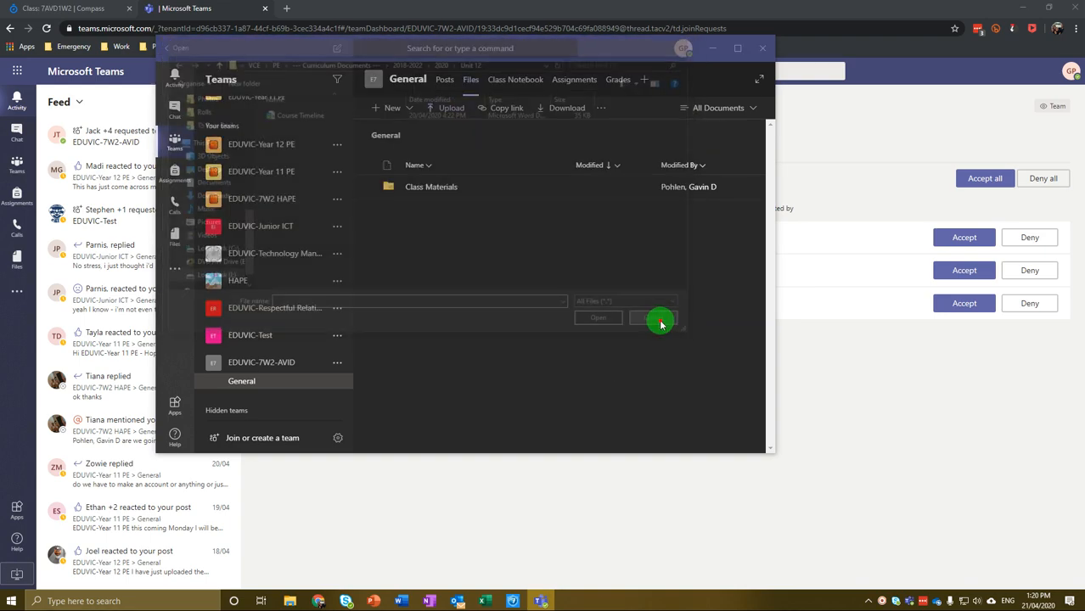
pyautogui.click(572, 85)
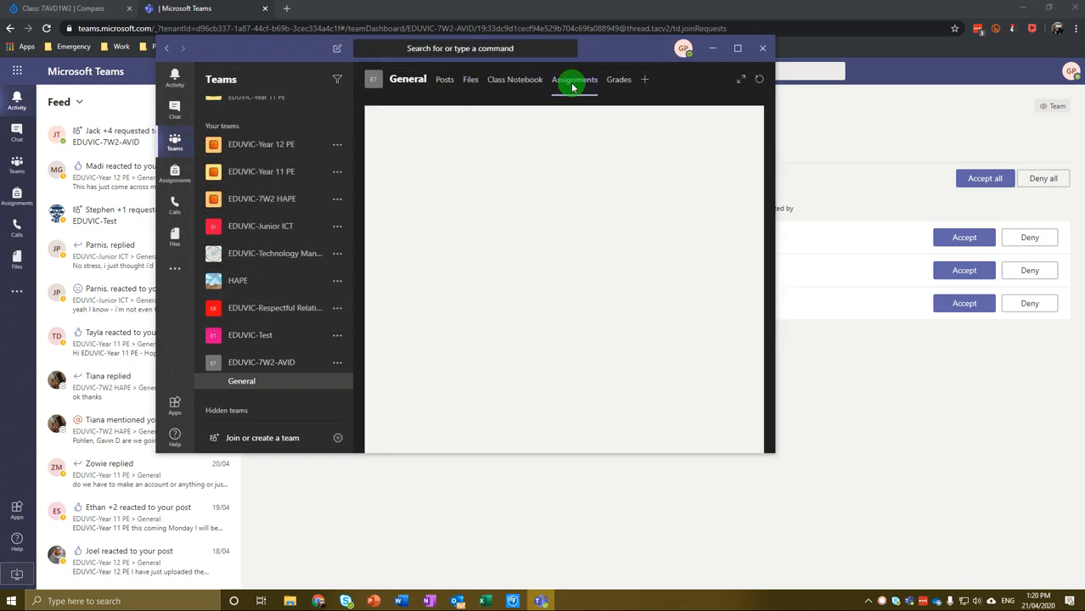